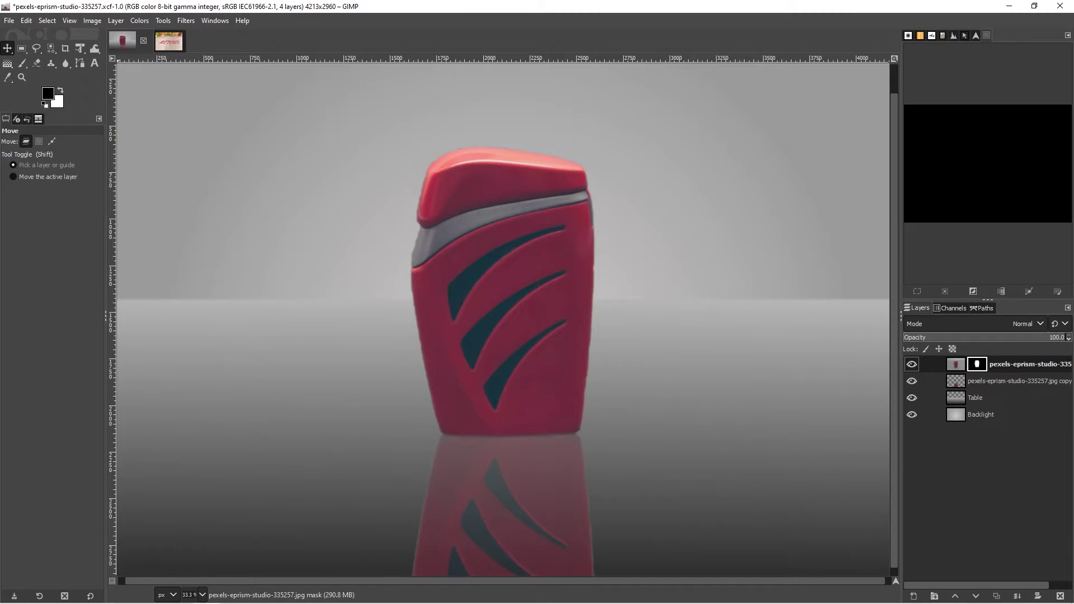
# Open the Set Image Canvas Size dialog for the red product photo via the Image menu
pyautogui.click(93, 21)
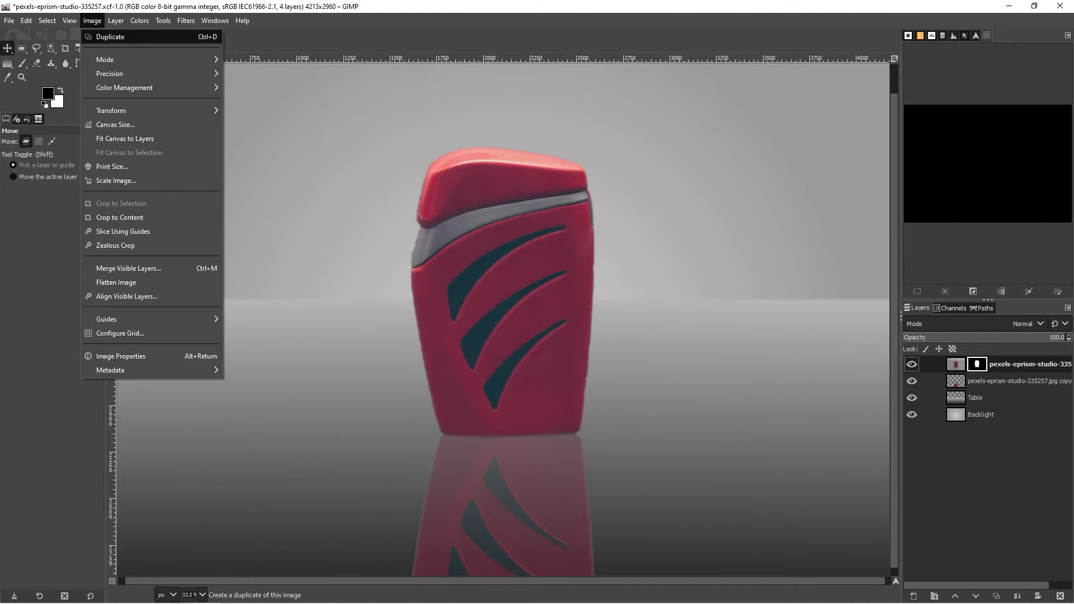
pyautogui.click(123, 125)
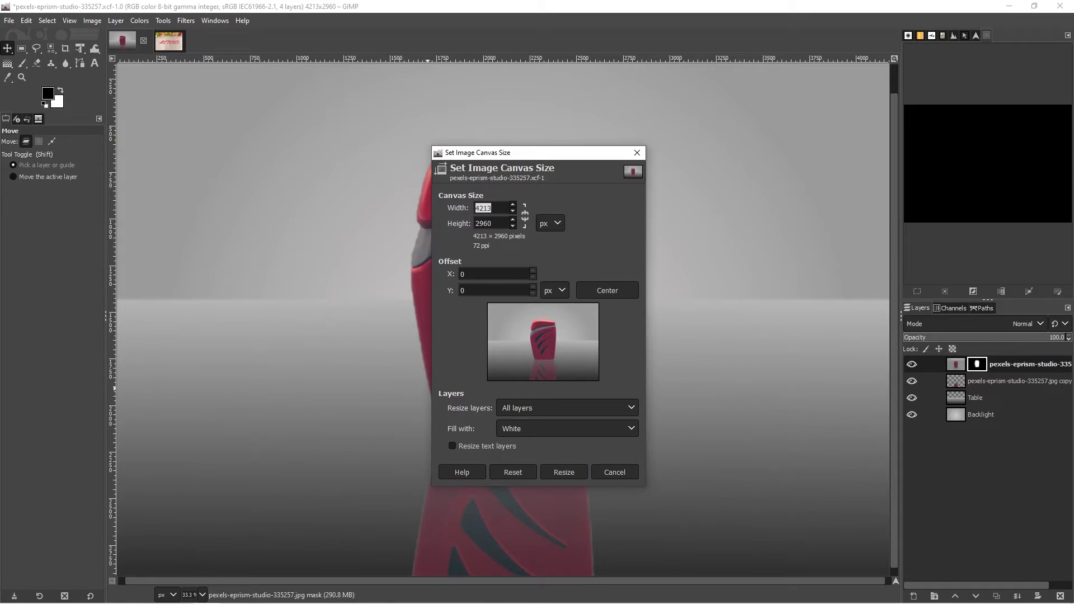
# Switch canvas units to cm and add 8 to width and height, giving 156.633 × 112.430 cm
pyautogui.click(550, 223)
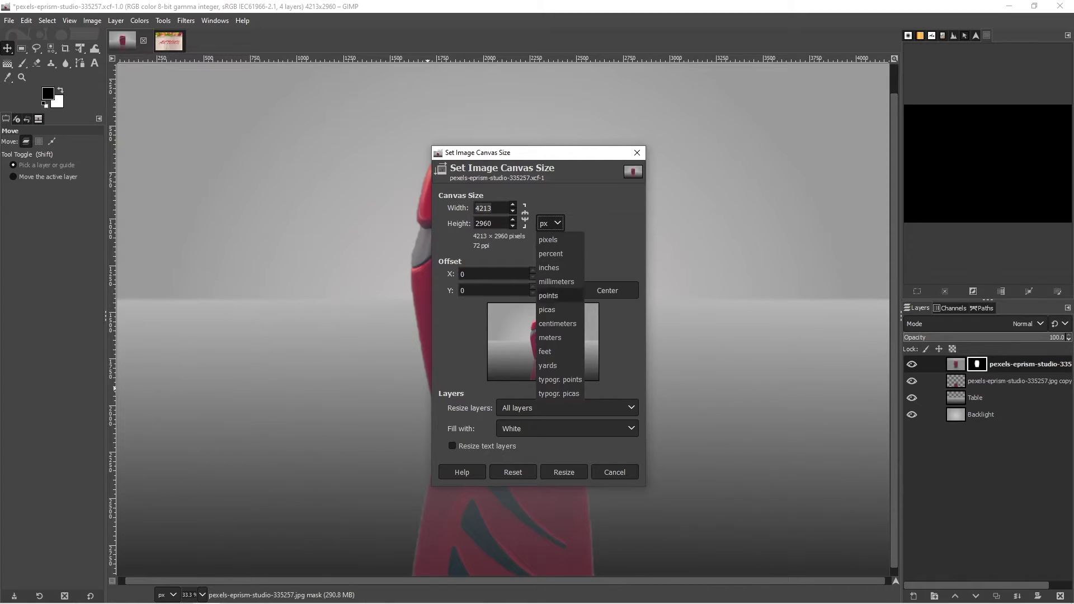
pyautogui.click(559, 324)
pyautogui.click(502, 208)
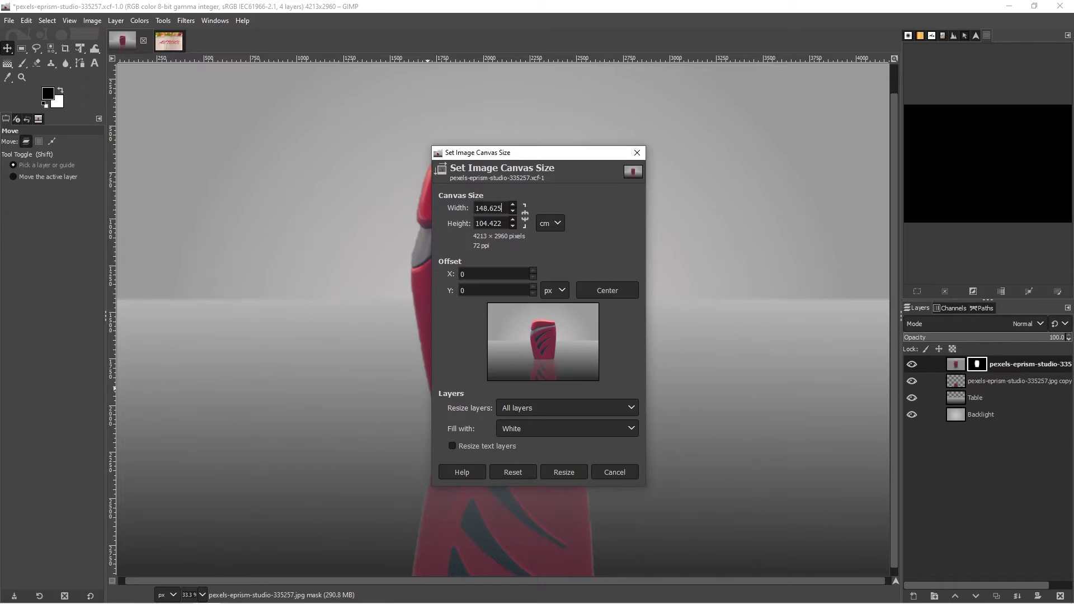
pyautogui.write('+8')
pyautogui.press('Tab')
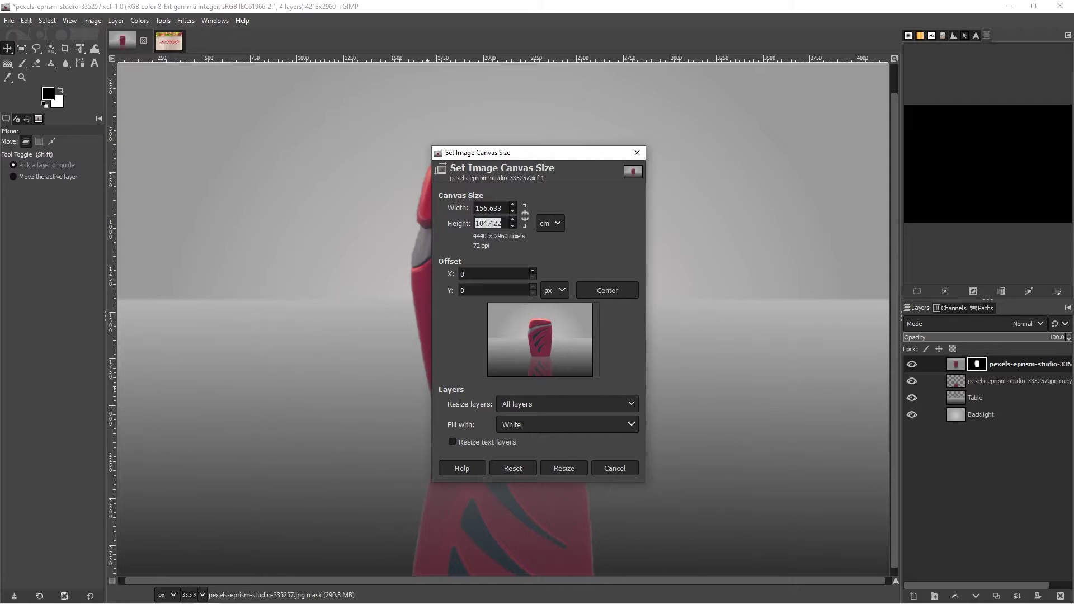
pyautogui.press('Right')
pyautogui.write('+8')
pyautogui.press('Tab')
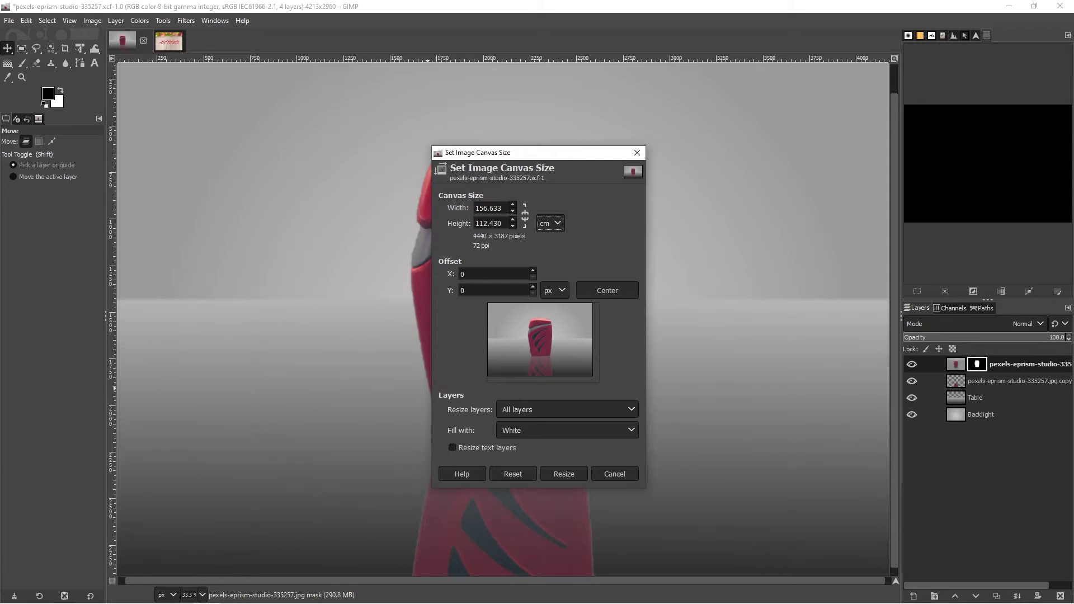
# Set the canvas offset in centimetres to X 4 and Y 3
pyautogui.click(555, 290)
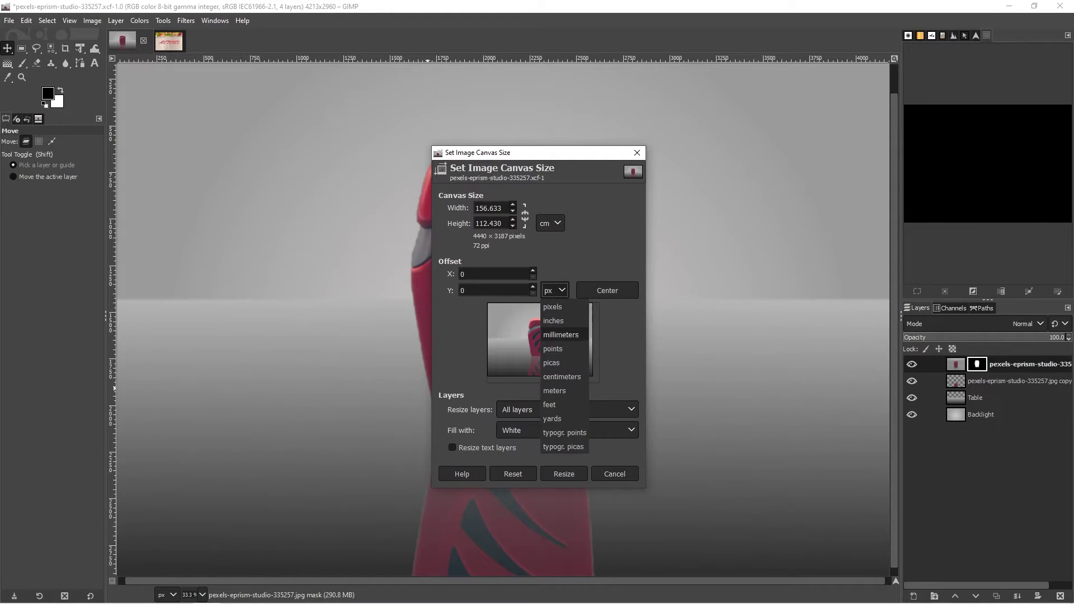
pyautogui.click(564, 376)
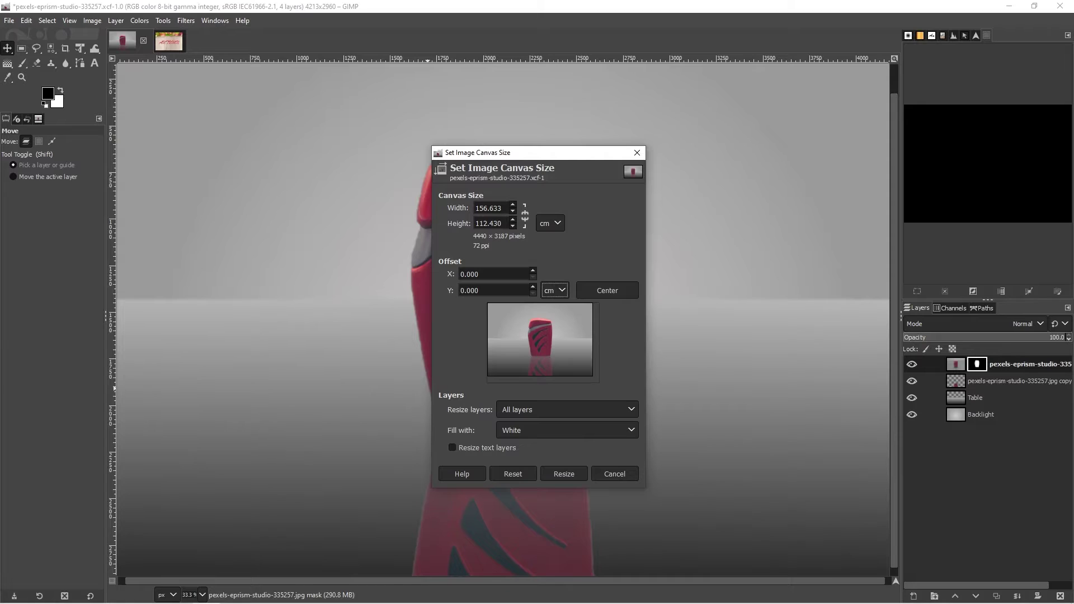
pyautogui.moveTo(484, 274); pyautogui.dragTo(432, 284)
pyautogui.write('4')
pyautogui.moveTo(483, 290); pyautogui.dragTo(451, 290)
pyautogui.write('4')
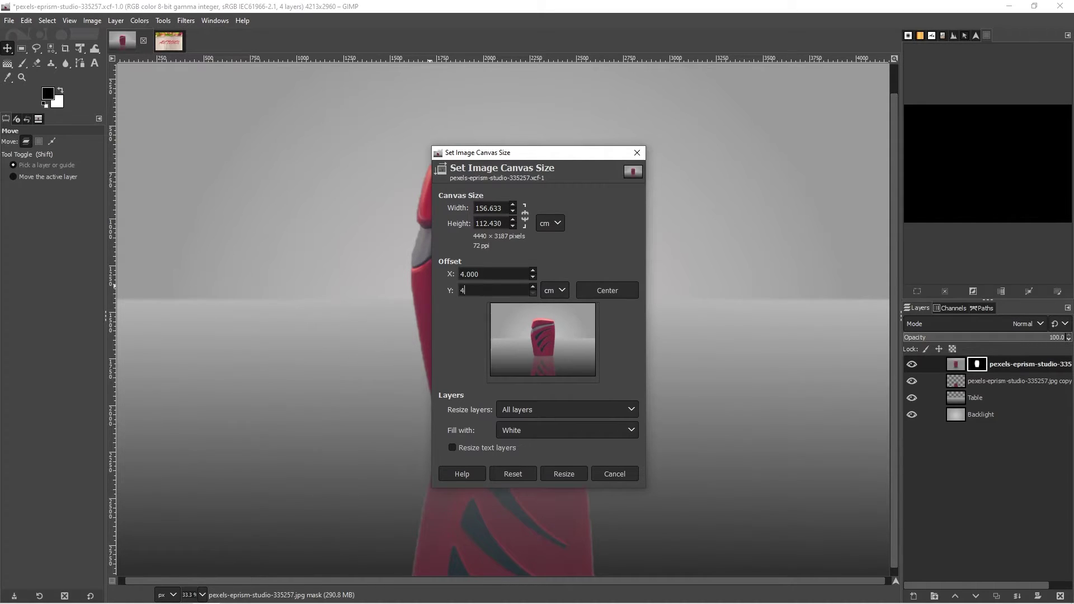
pyautogui.click(499, 274)
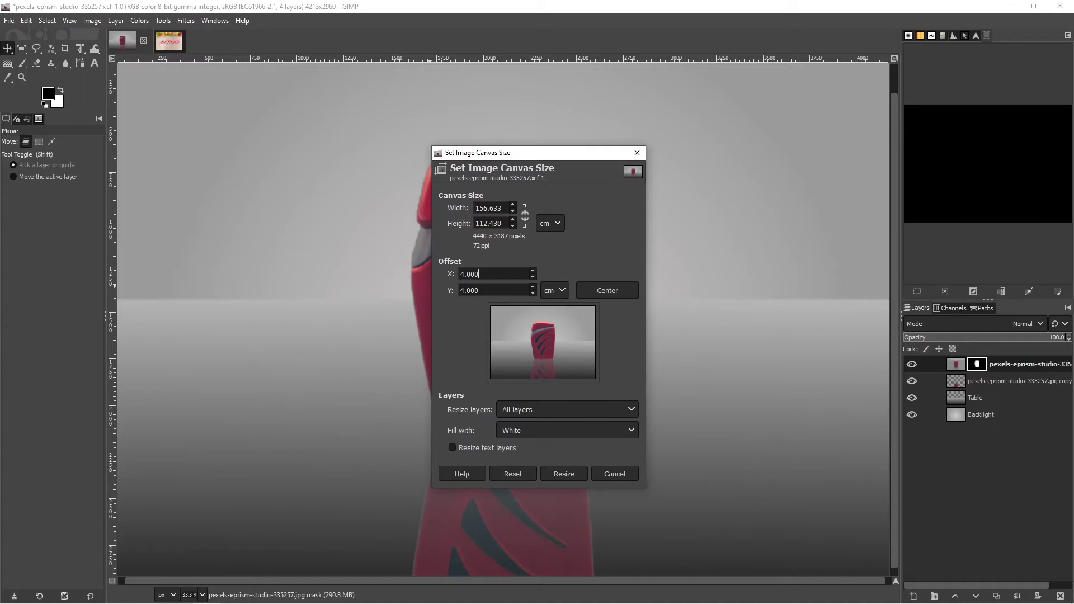
pyautogui.press('Tab')
pyautogui.write('3')
pyautogui.click(480, 274)
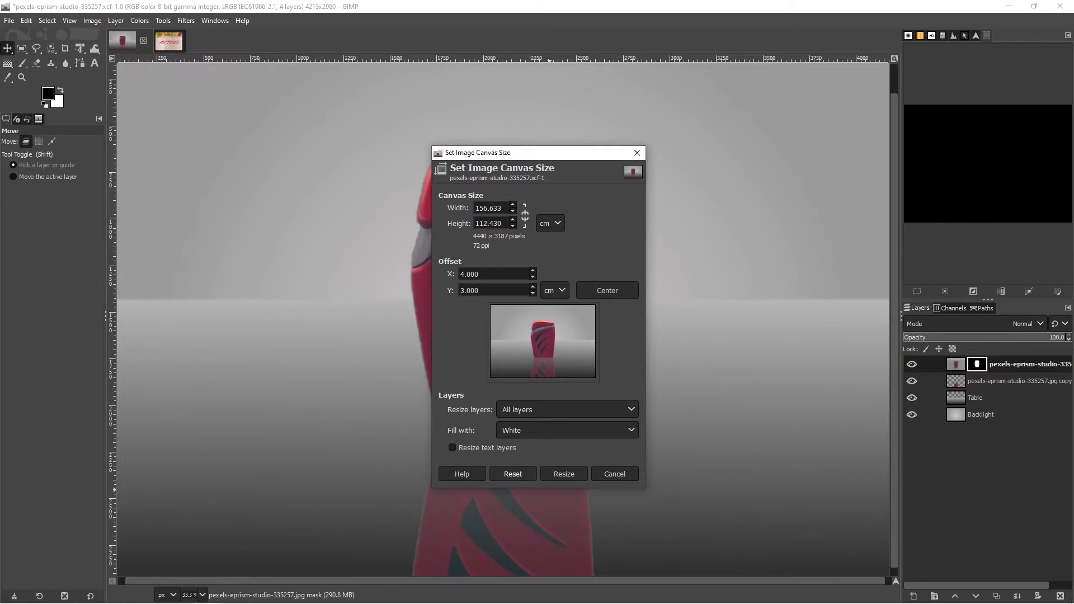
# Resize the canvas to add the white border and fit the whole image in the window
pyautogui.click(564, 474)
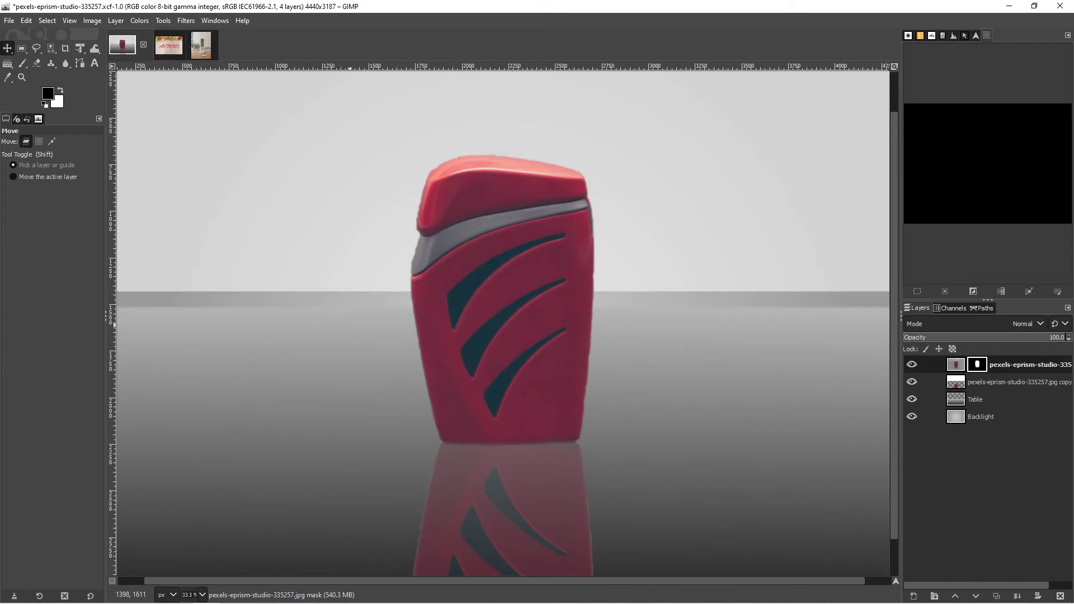
pyautogui.press('ctrl')
pyautogui.press('shift')
pyautogui.hotkey('ctrl', 'shift', 'j')
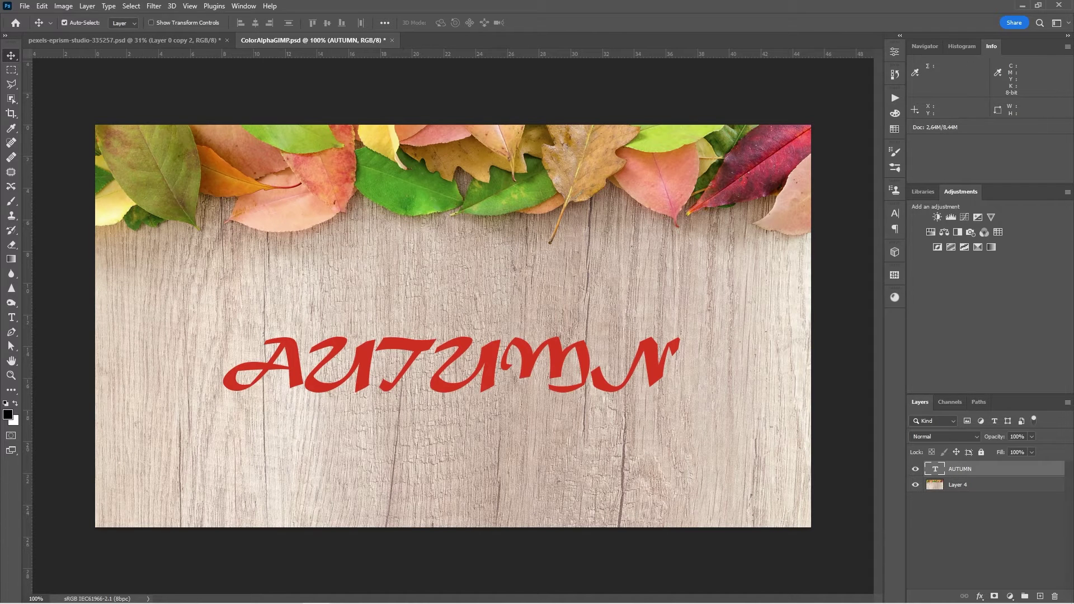
# Add 8 cm of width and 3 cm above the image with a relative, bottom-anchored canvas resize
pyautogui.click(63, 6)
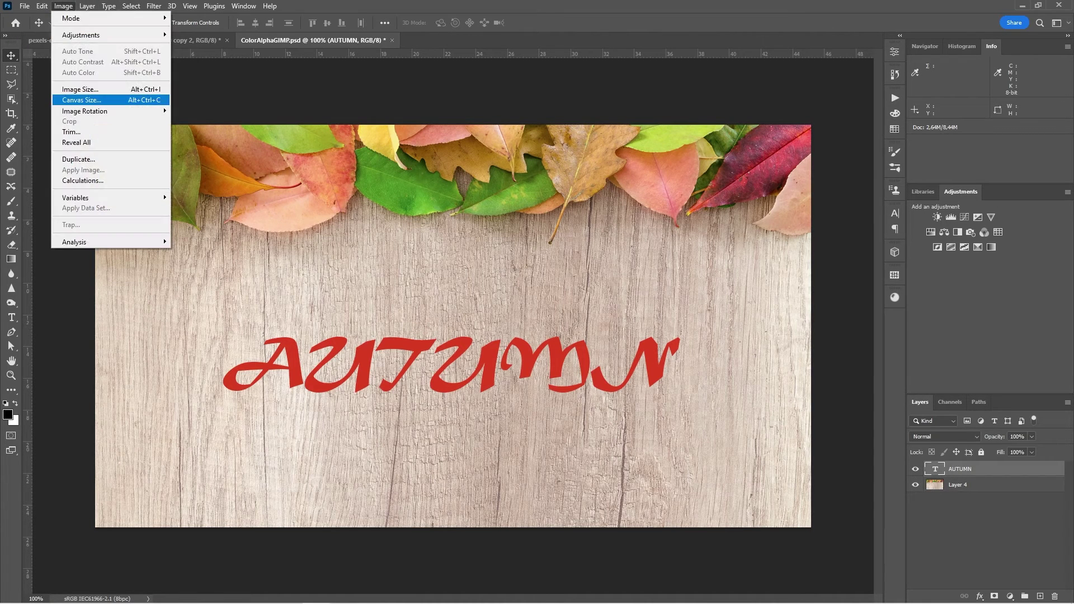
pyautogui.click(81, 100)
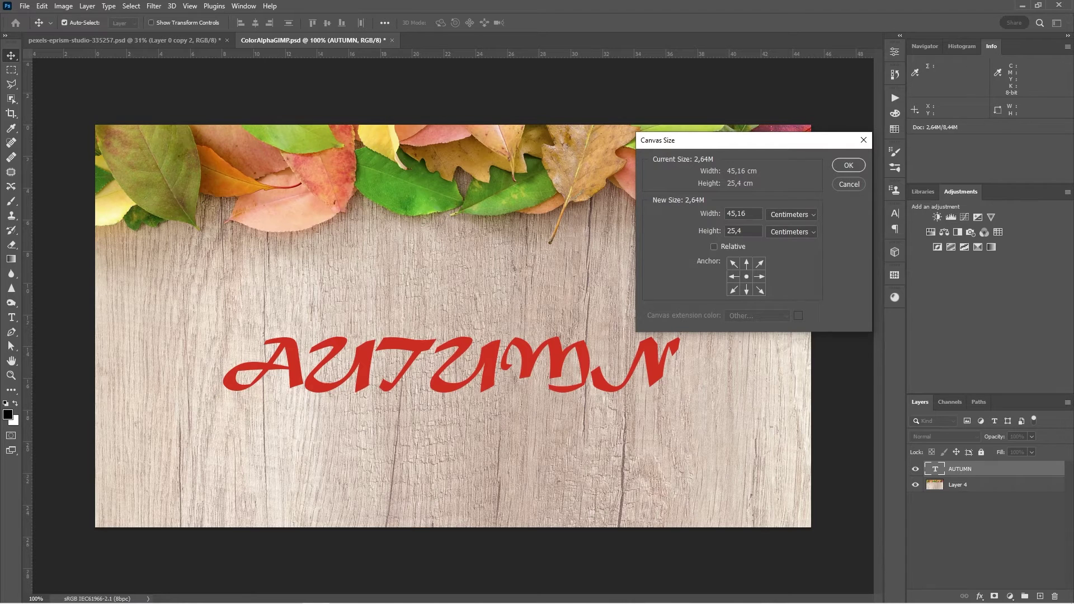
pyautogui.click(714, 246)
pyautogui.doubleClick(731, 214)
pyautogui.write('8')
pyautogui.write('8')
pyautogui.write('3')
pyautogui.click(746, 290)
pyautogui.press('Return')
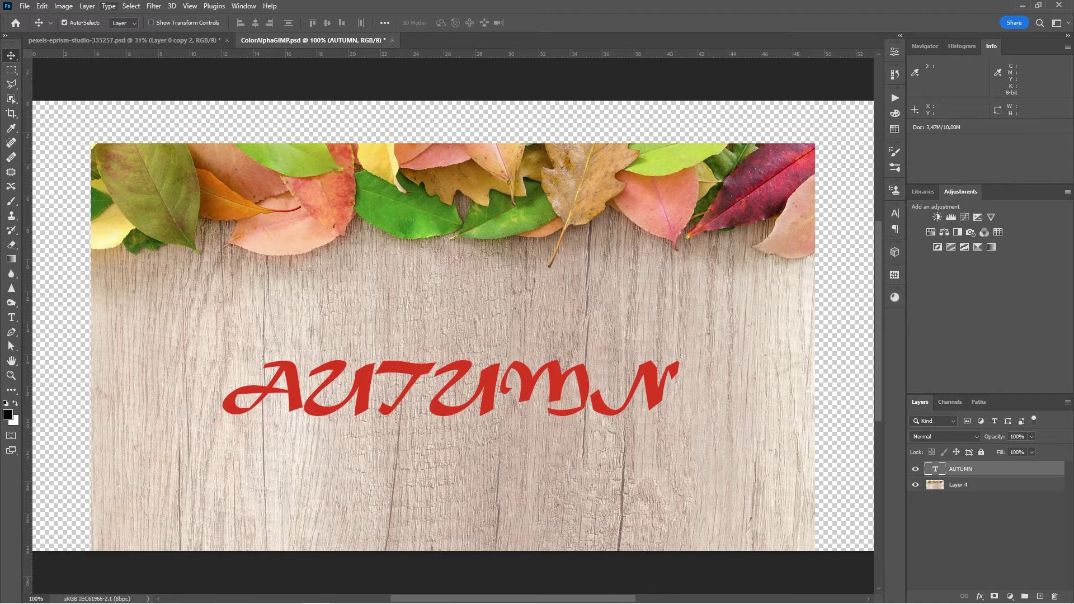
# Add another 5 cm of canvas below the image, anchored at the top centre
pyautogui.click(87, 5)
pyautogui.moveTo(64, 6)
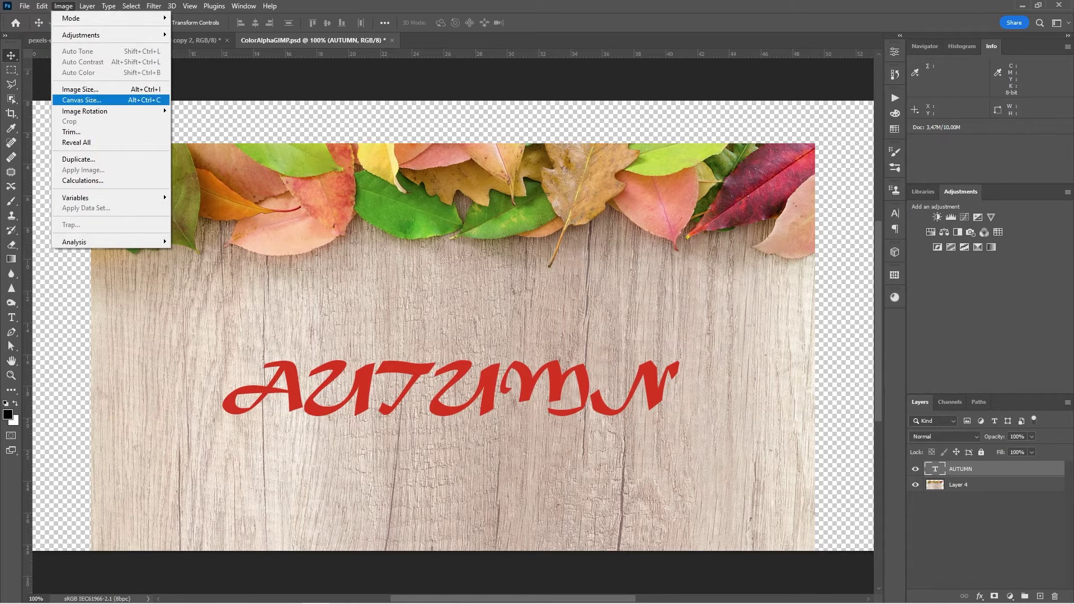
pyautogui.click(81, 100)
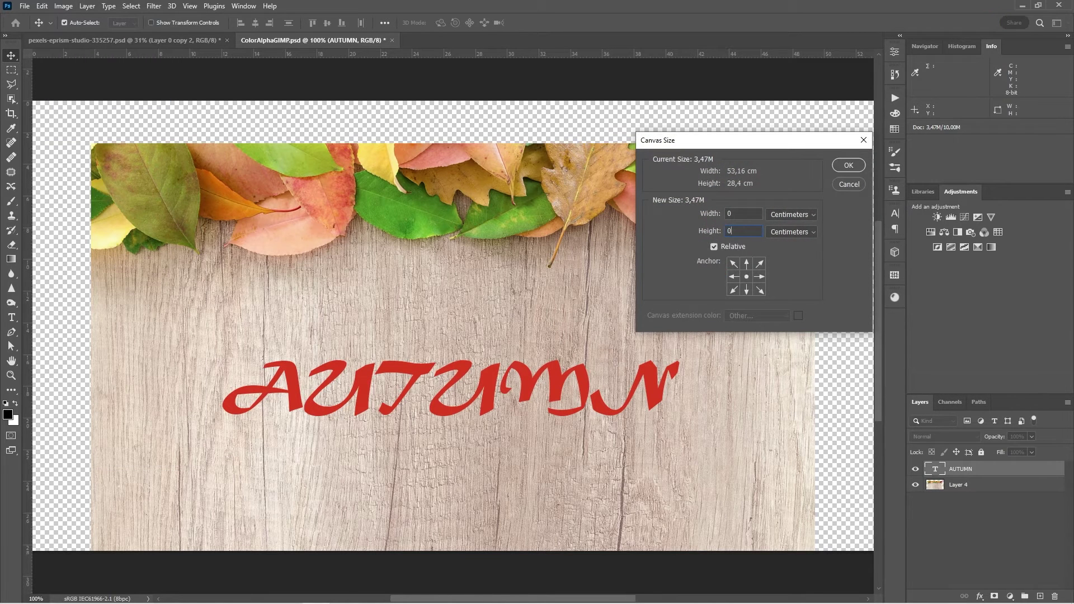
pyautogui.moveTo(736, 231); pyautogui.dragTo(725, 231)
pyautogui.write('5')
pyautogui.click(746, 263)
pyautogui.click(848, 165)
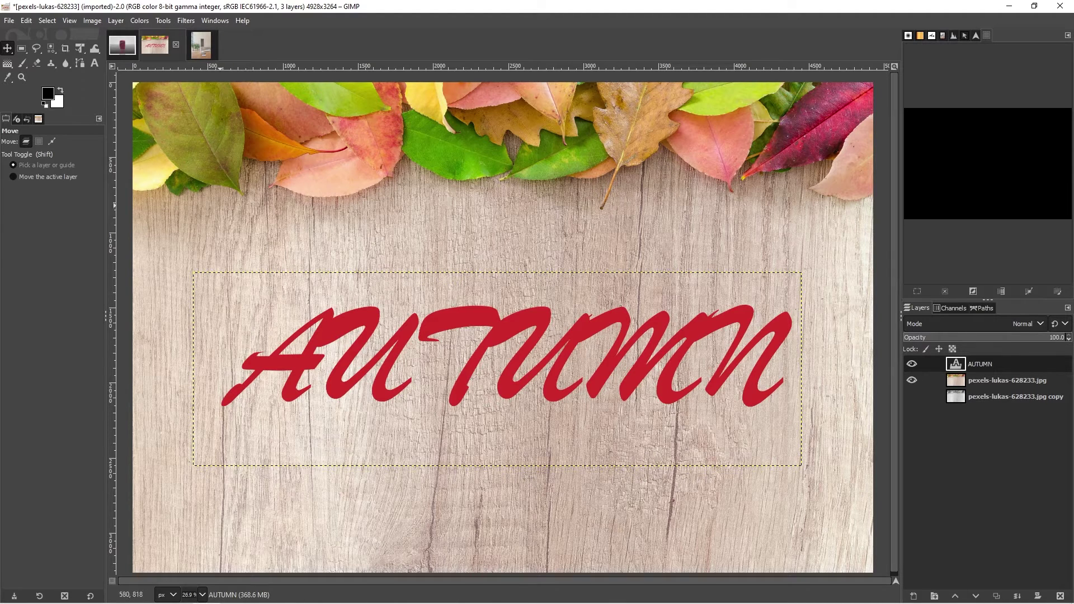
# View the AUTUMN lettering at 100% zoom
pyautogui.click(139, 20)
pyautogui.moveTo(162, 21)
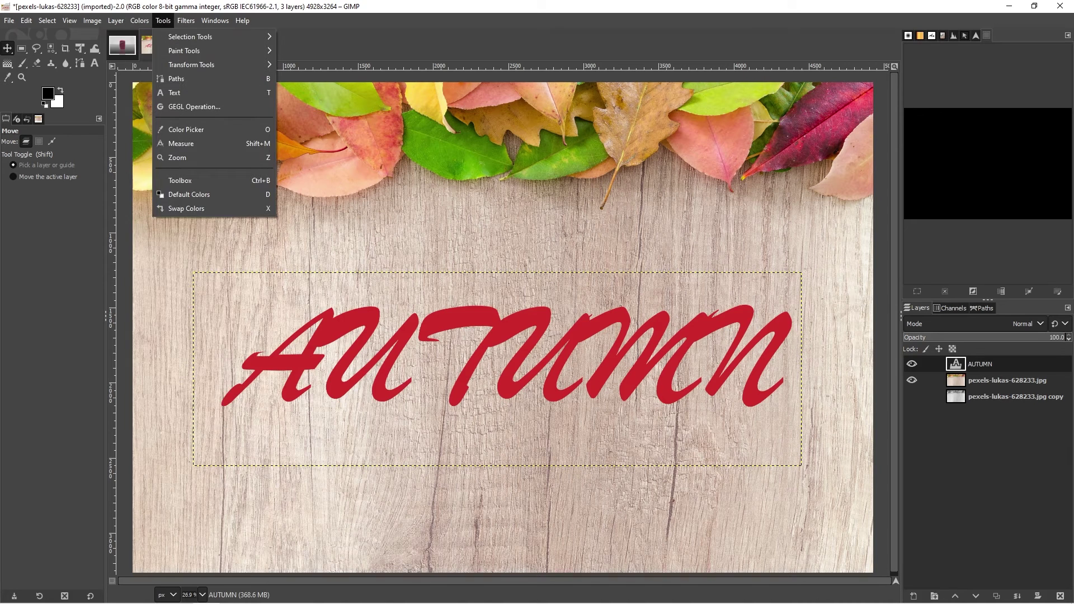
pyautogui.moveTo(235, 241)
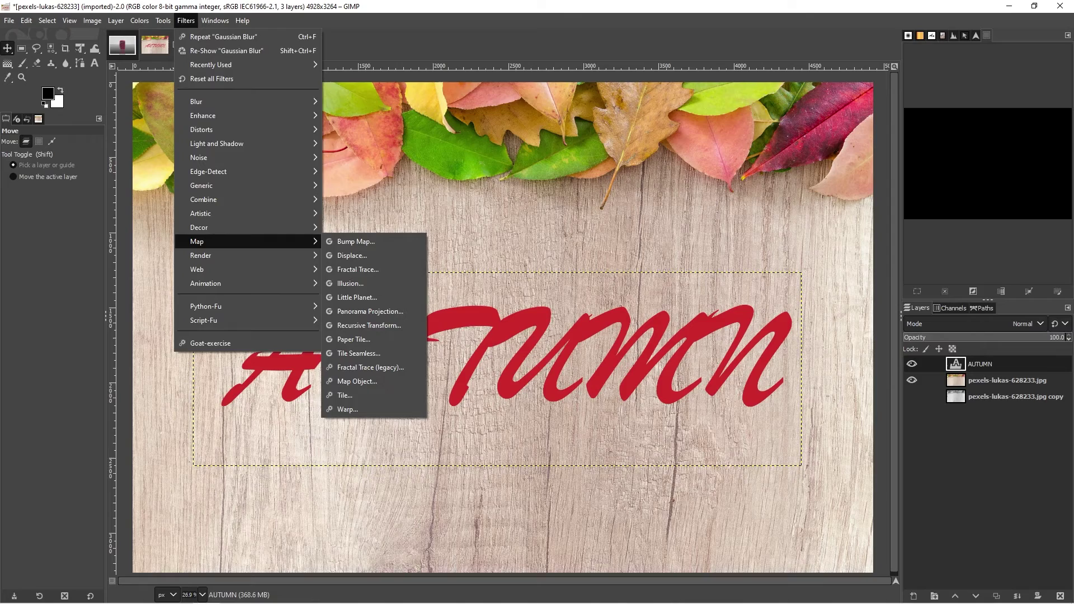
pyautogui.click(351, 255)
pyautogui.press('1')
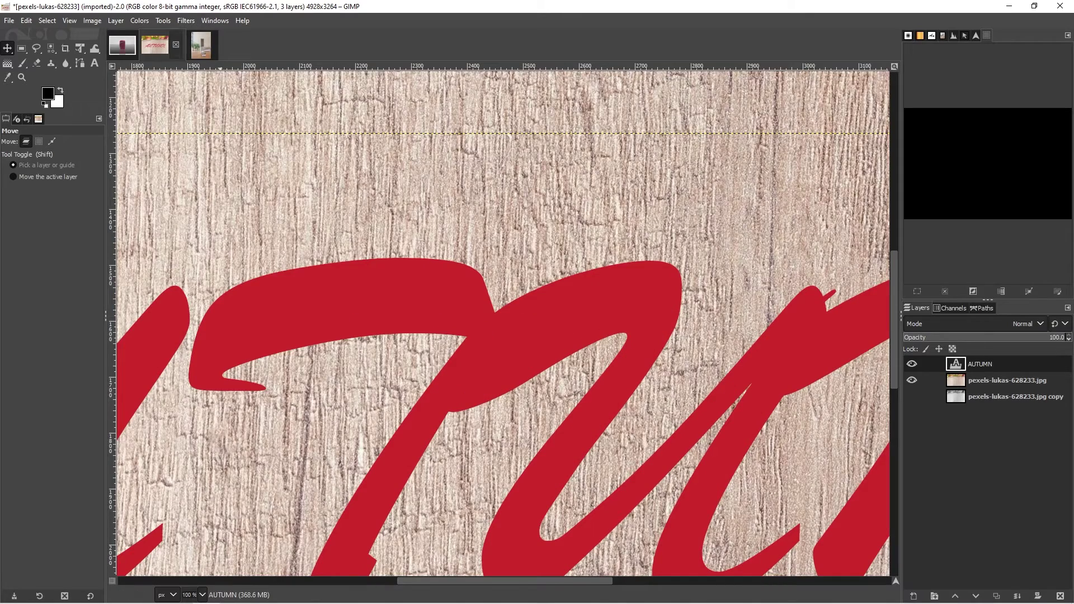
# Open Filters > Map > Displace for the AUTUMN text layer using the keyboard
pyautogui.click(186, 21)
pyautogui.moveTo(163, 20)
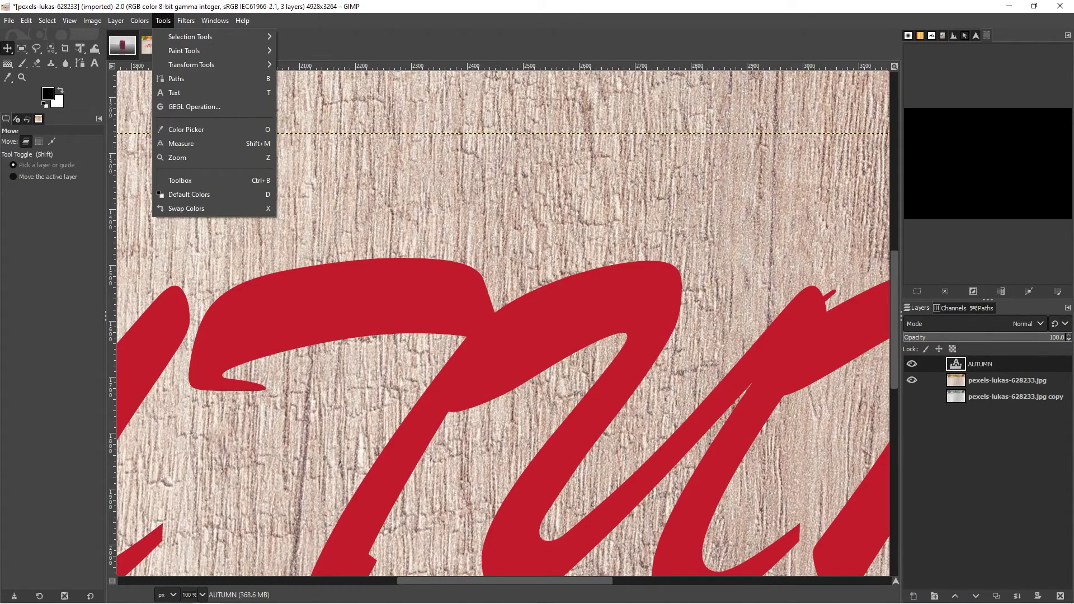
pyautogui.press('Right')
pyautogui.press('Right')
pyautogui.press('Left')
pyautogui.press('Down')
pyautogui.press('Down')
pyautogui.press('Down')
pyautogui.press('Down')
pyautogui.press('Down')
pyautogui.press('Down')
pyautogui.press('Down')
pyautogui.press('Down')
pyautogui.press('Down')
pyautogui.press('Down')
pyautogui.press('Down')
pyautogui.press('Down')
pyautogui.press('Down')
pyautogui.press('Down')
pyautogui.press('Down')
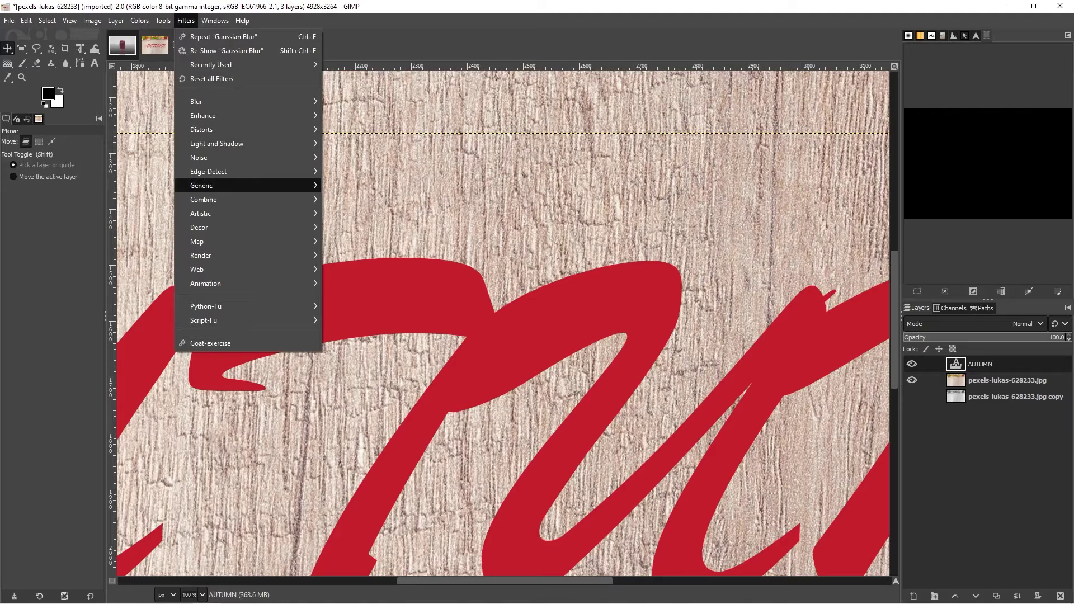
pyautogui.press('Right')
pyautogui.press('Down')
pyautogui.press('Down')
pyautogui.press('Up')
pyautogui.press('Return')
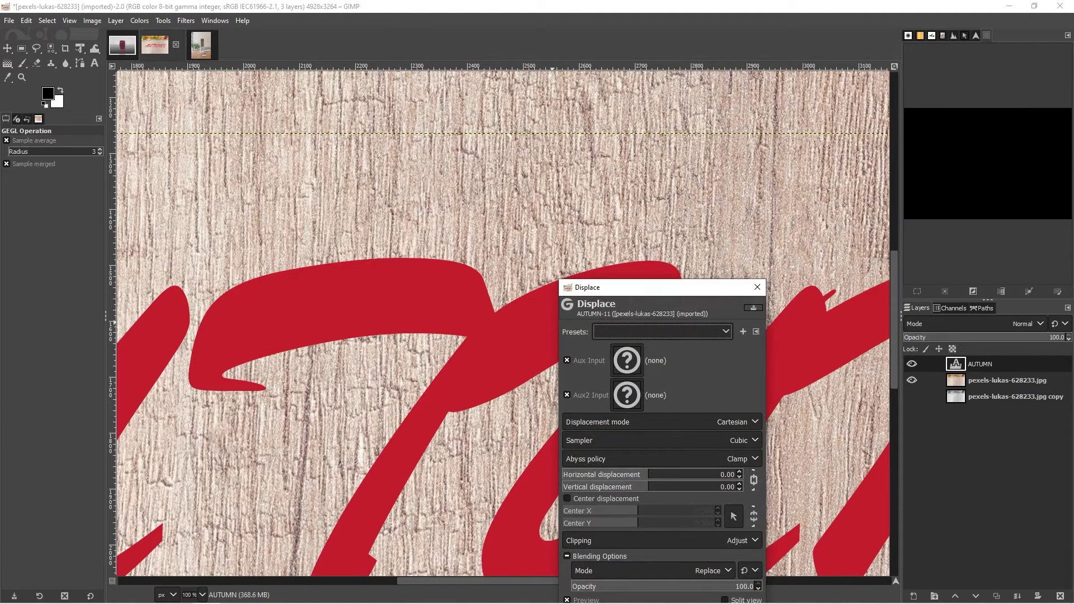
# Use the pexels-lukas-628233.jpg copy layer as the displacement map
pyautogui.click(627, 361)
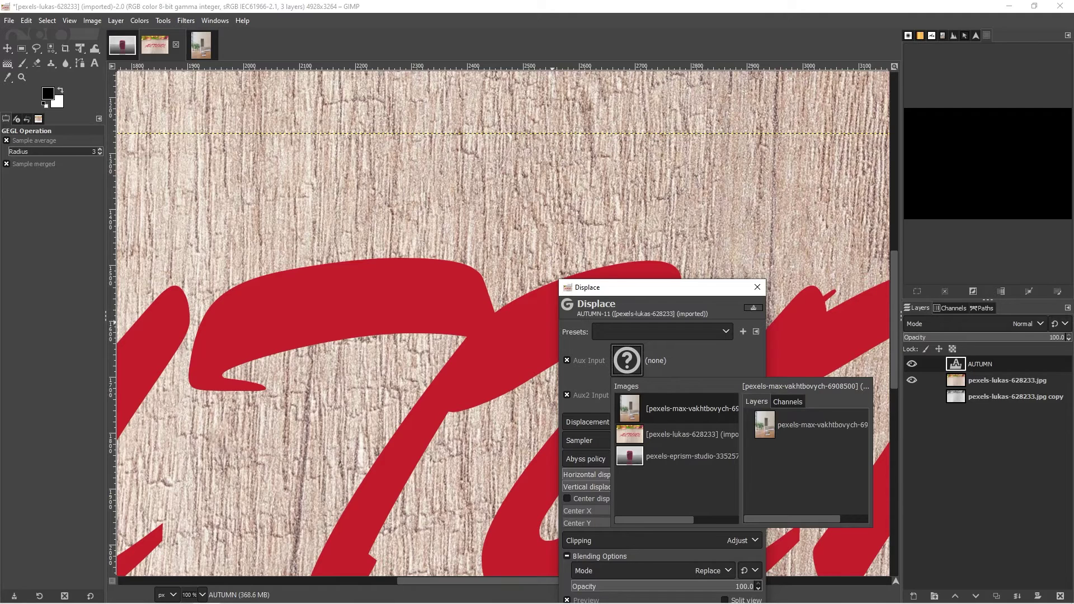
pyautogui.click(677, 435)
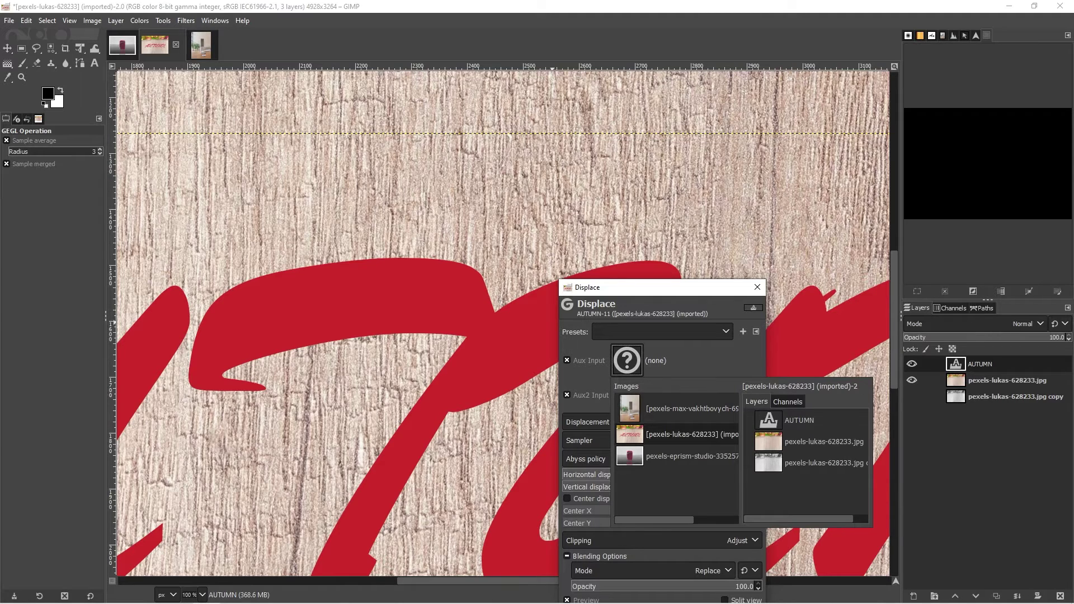
pyautogui.click(811, 463)
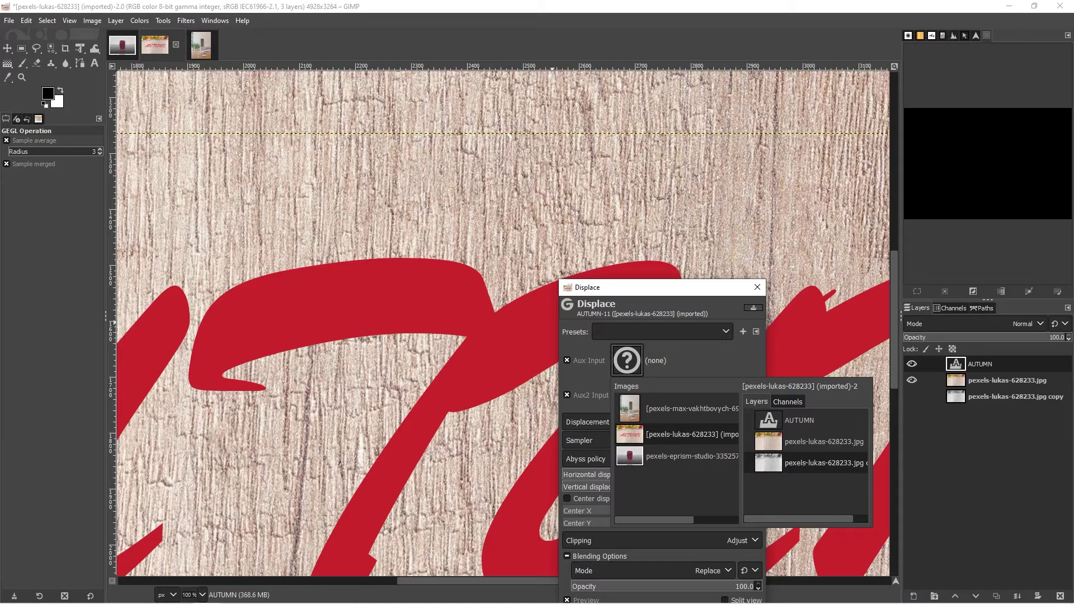
pyautogui.press('Return')
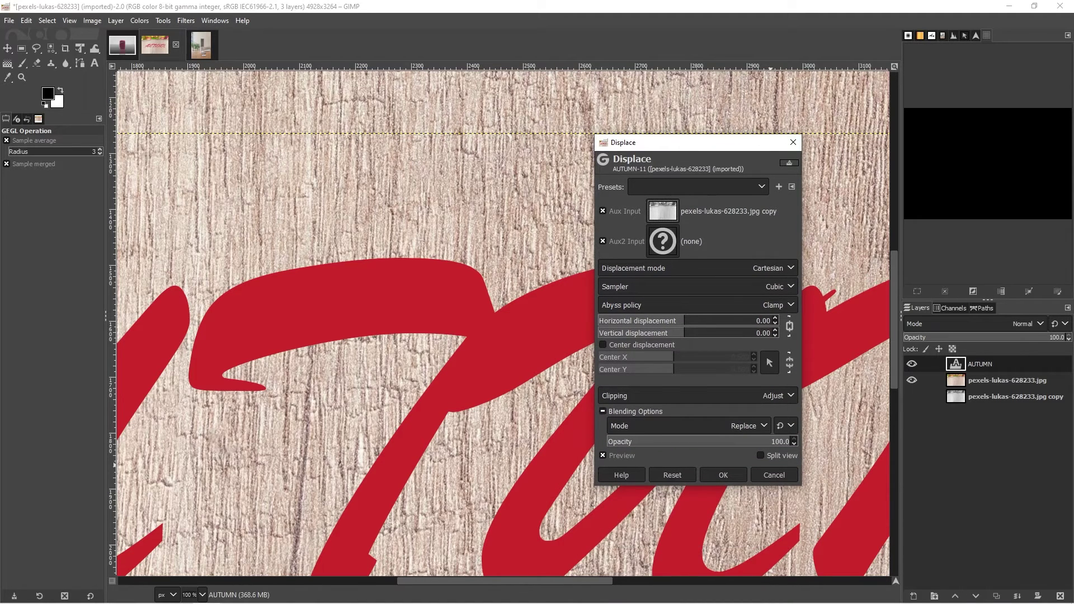
# Link X and Y displacement at 58.06 and enable Center displacement at X 0.599
pyautogui.moveTo(685, 320); pyautogui.dragTo(749, 321)
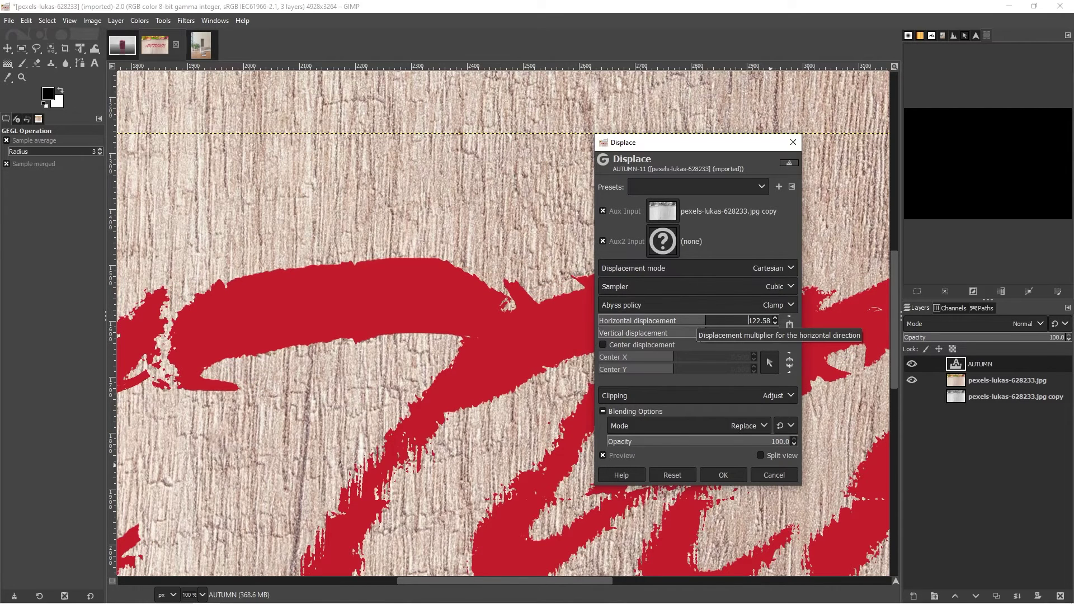
pyautogui.click(789, 324)
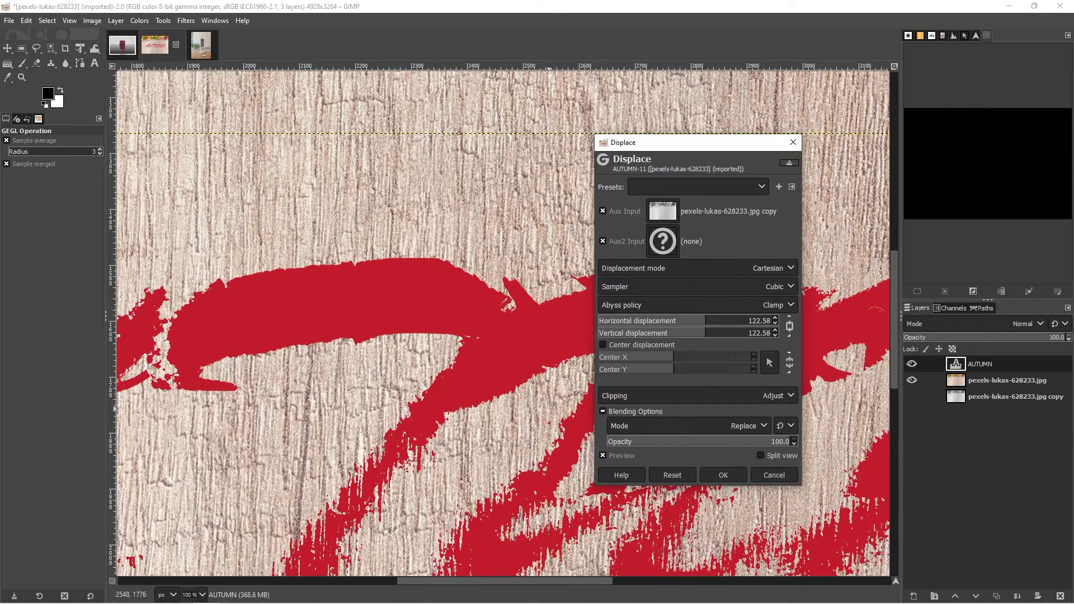
pyautogui.click(603, 345)
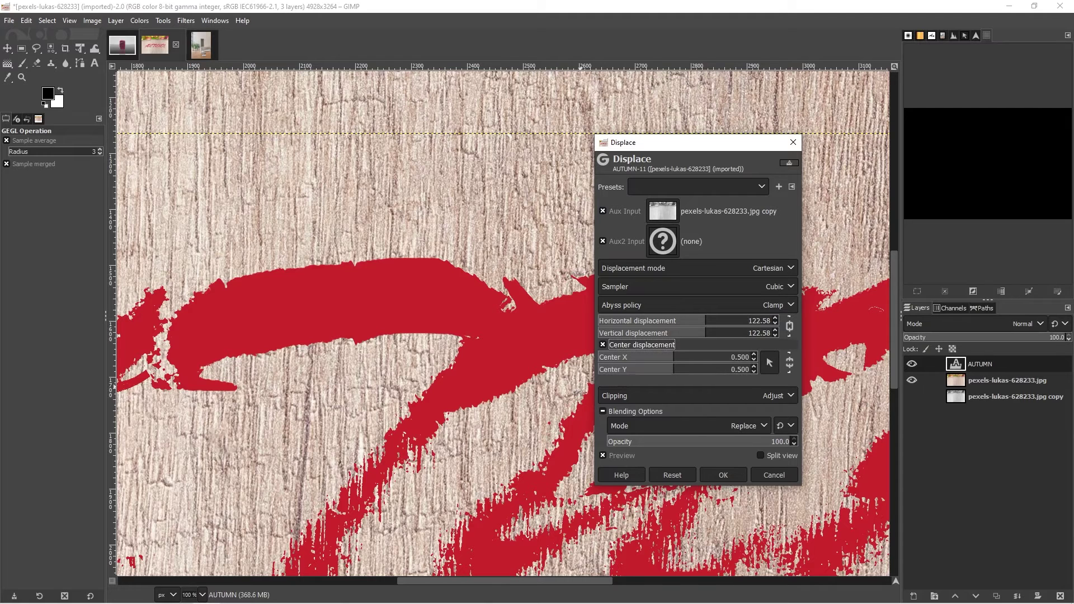
pyautogui.moveTo(673, 357); pyautogui.dragTo(688, 357)
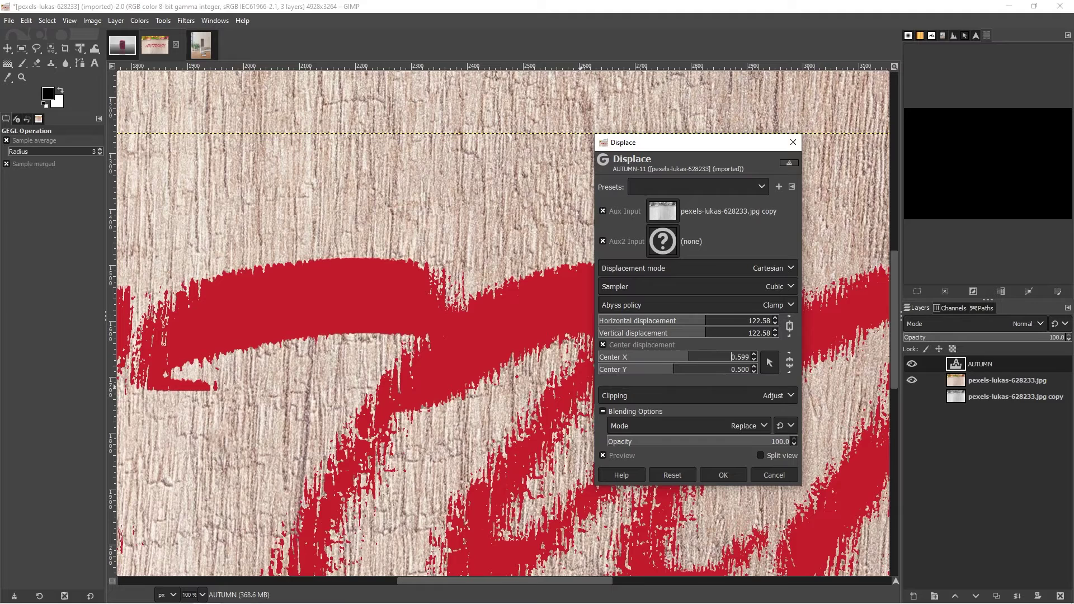
pyautogui.moveTo(706, 320); pyautogui.dragTo(693, 321)
pyautogui.scroll(1, 753, 321)
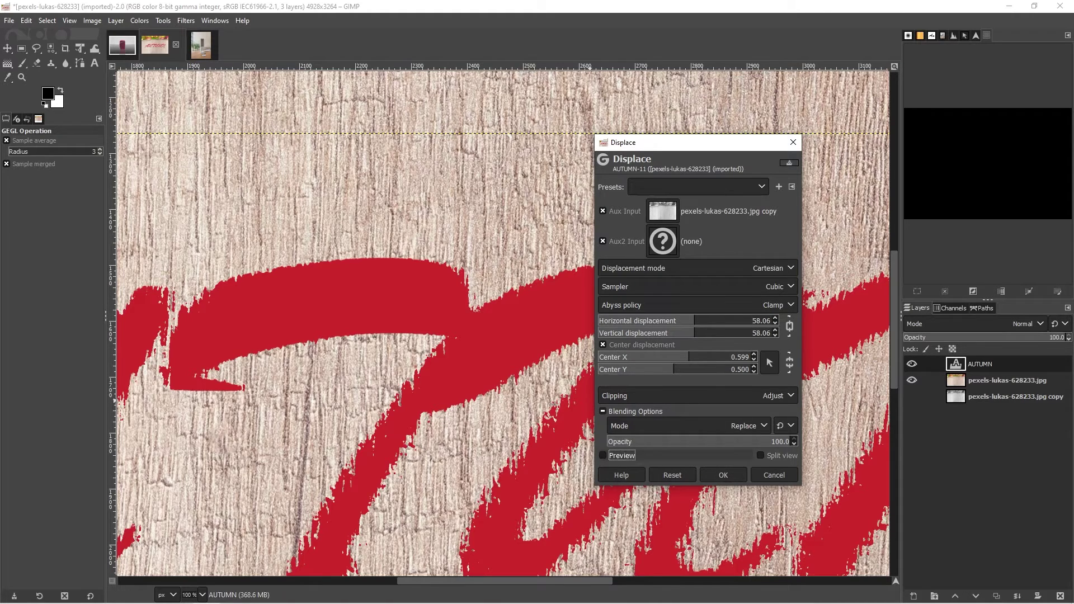
# Compare original and displaced letters in the preview, then apply the Displace filter
pyautogui.click(603, 456)
pyautogui.click(603, 455)
pyautogui.click(761, 455)
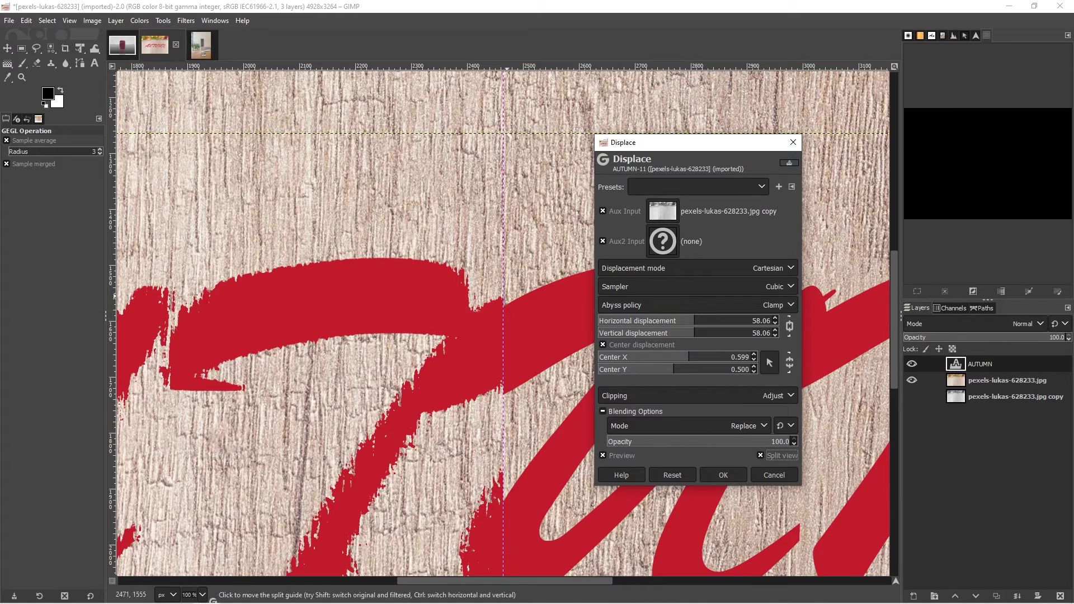
pyautogui.click(761, 456)
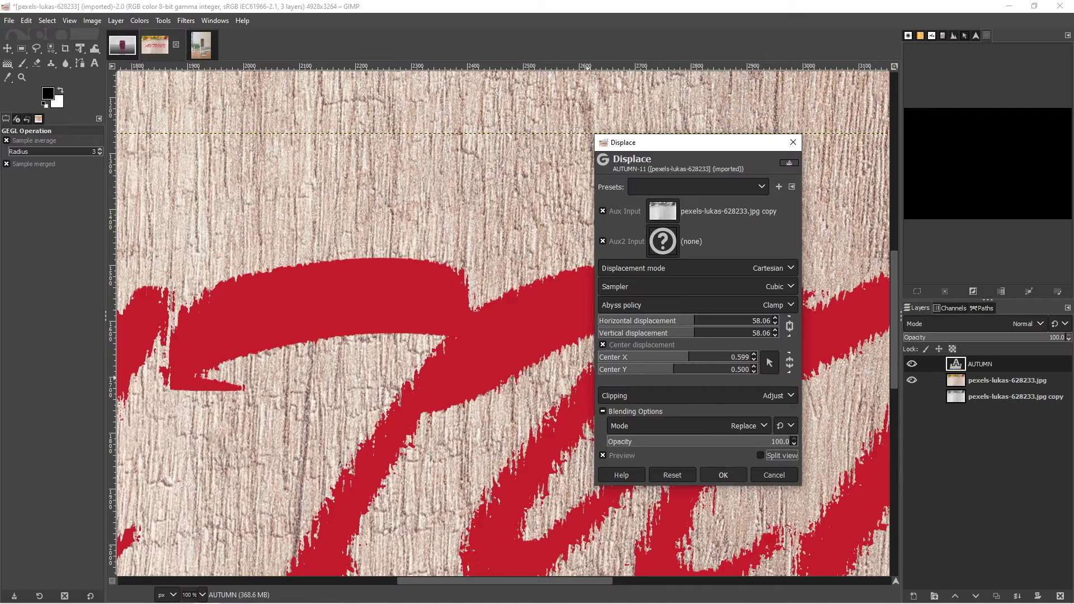
pyautogui.click(723, 475)
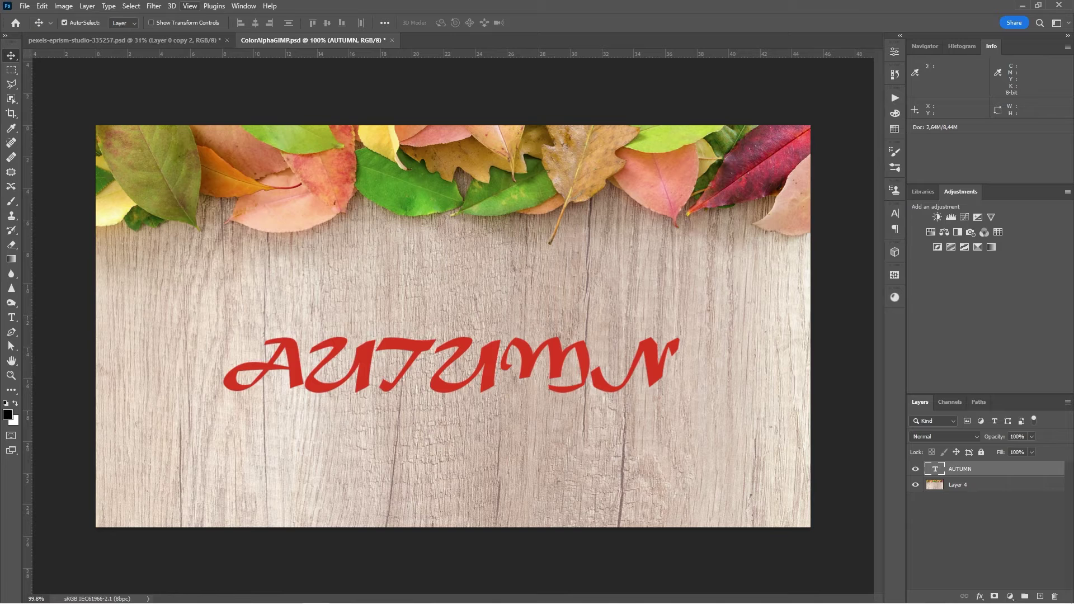
# Convert the AUTUMN layer for Smart Filters and zoom in
pyautogui.click(190, 6)
pyautogui.moveTo(154, 6)
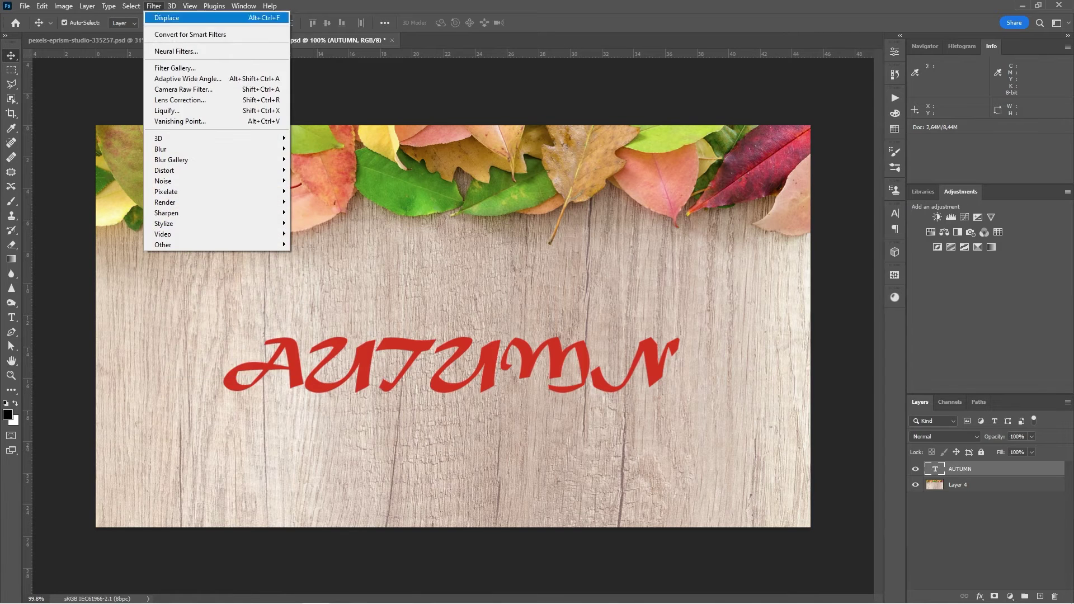
pyautogui.click(190, 34)
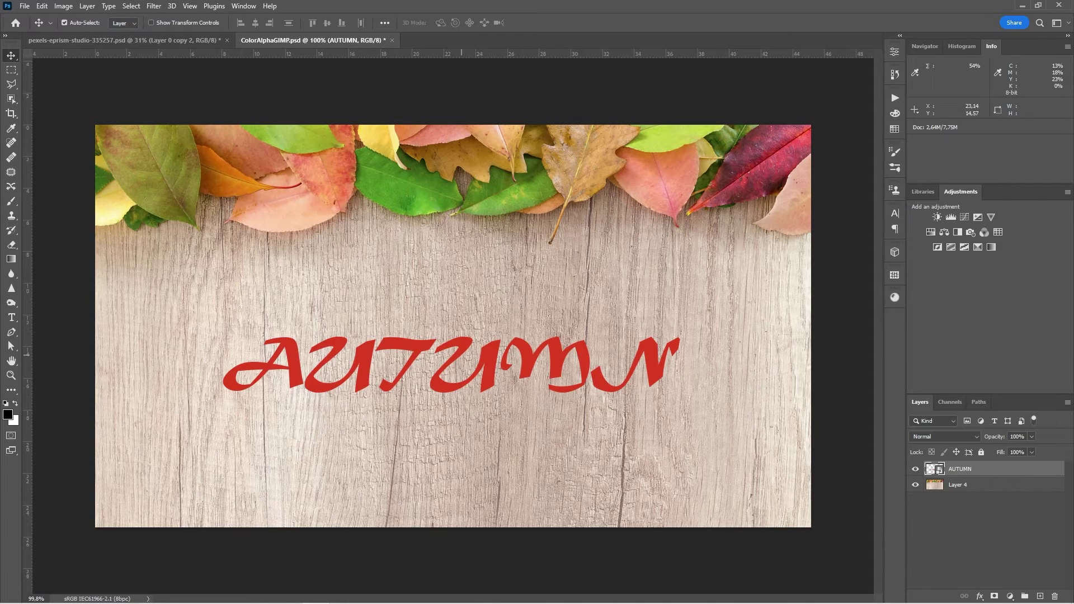
pyautogui.scroll(2, 461, 355)
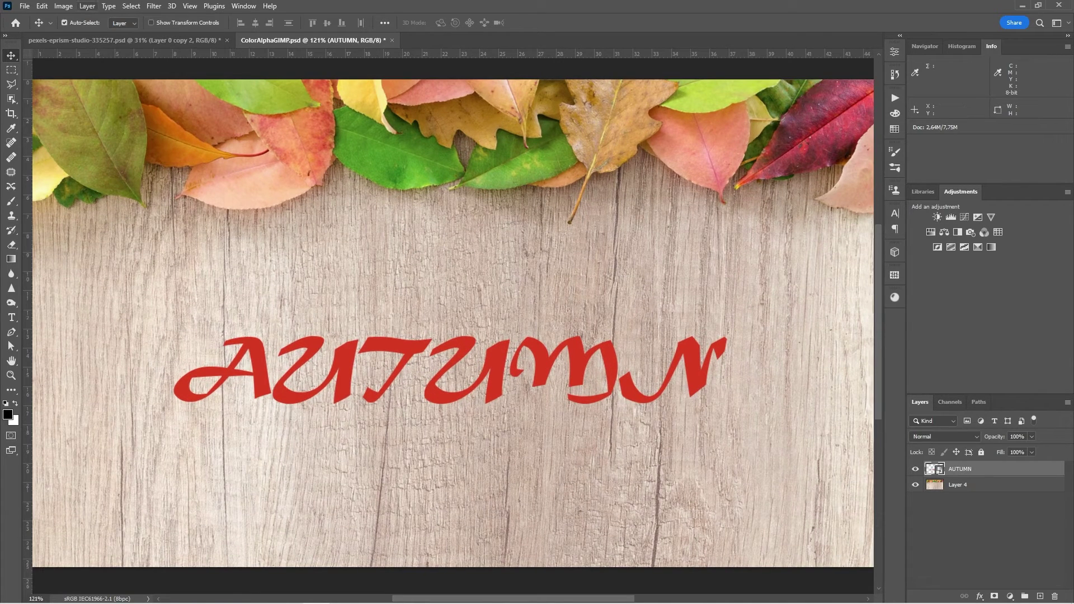
# Open Filter > Distort > Displace for the AUTUMN layer
pyautogui.click(131, 6)
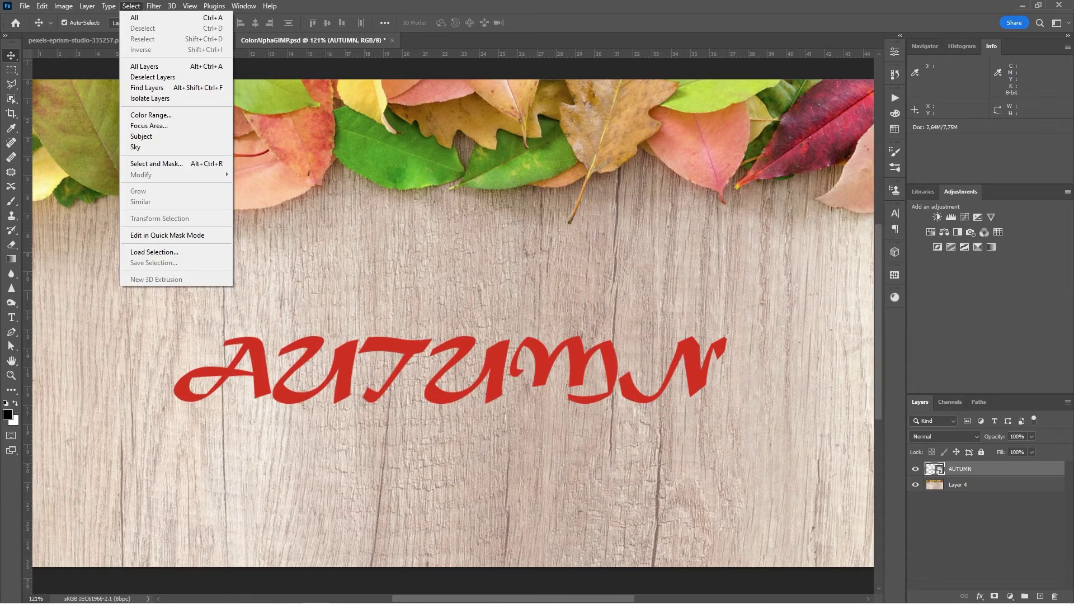
pyautogui.moveTo(154, 6)
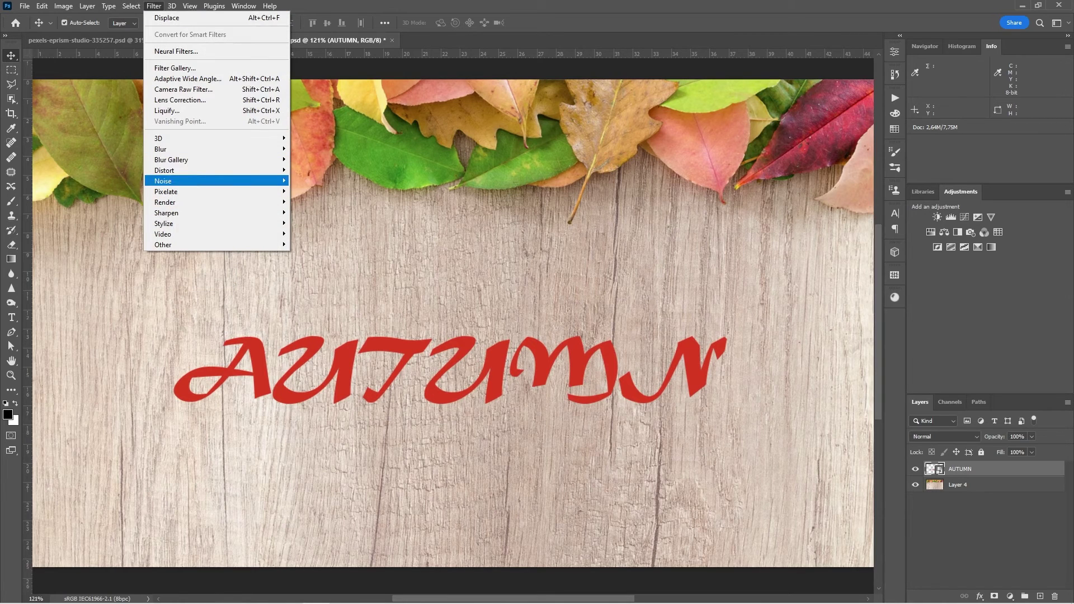
pyautogui.moveTo(174, 171)
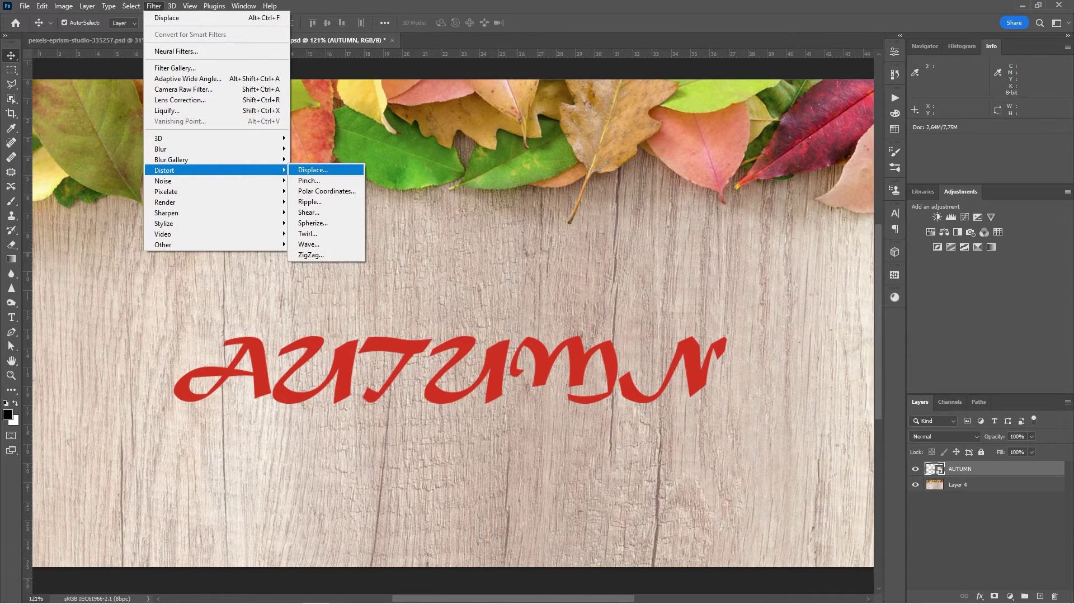
pyautogui.press('Return')
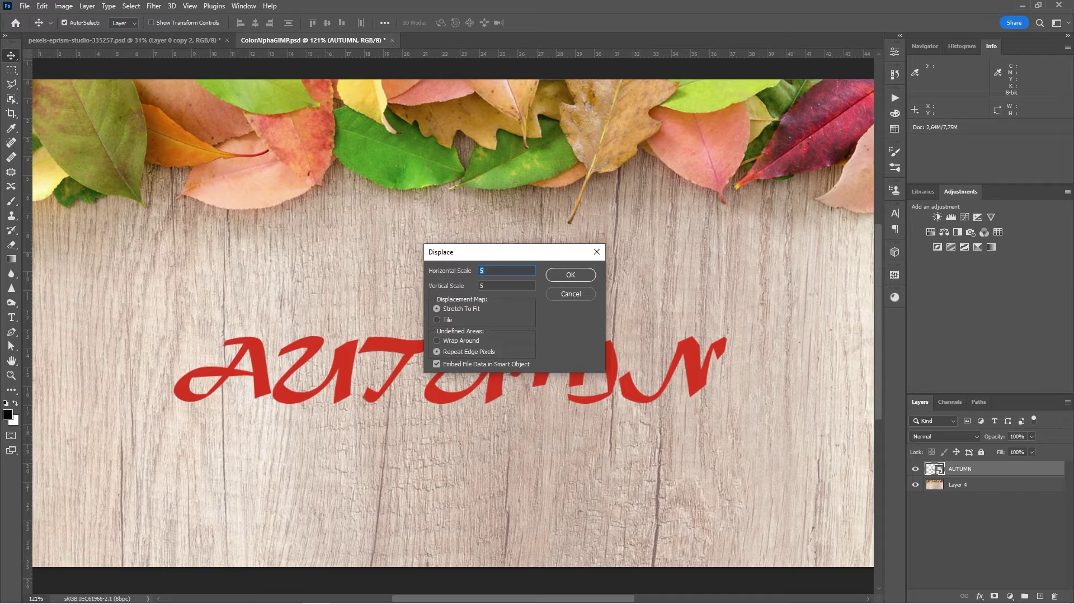
# Set horizontal and vertical scale to 10 and load DISPLACEColorAlphaGIMP.psd as the map
pyautogui.write('10')
pyautogui.press('Tab')
pyautogui.write('10')
pyautogui.click(570, 274)
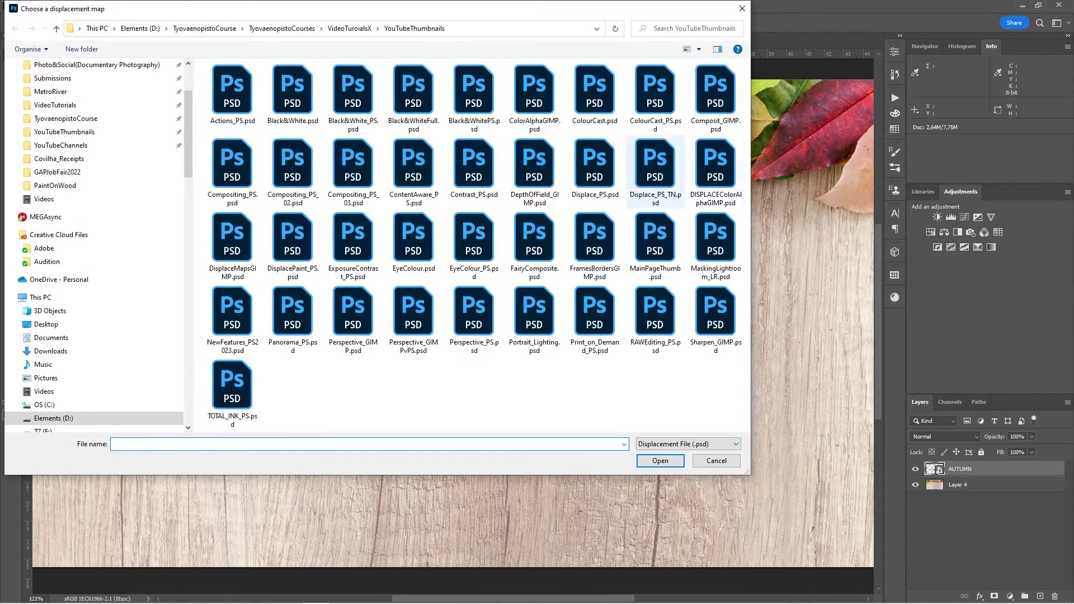
pyautogui.click(715, 168)
pyautogui.click(660, 460)
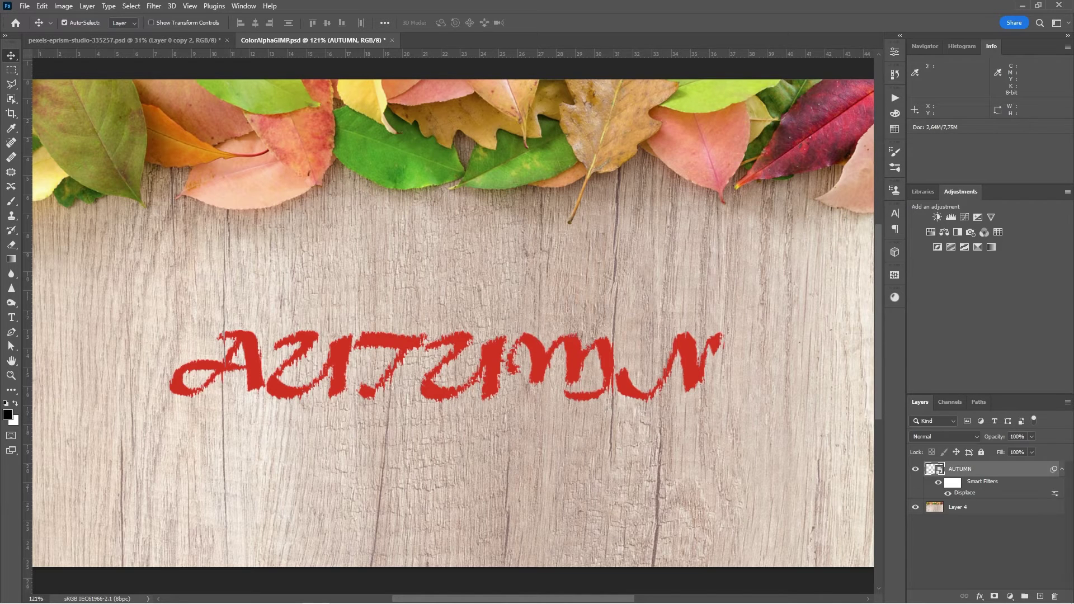
# Reopen the Displace smart filter, set both scales to 5, and reload DISPLACEColorAlphaGIMP.psd
pyautogui.doubleClick(965, 493)
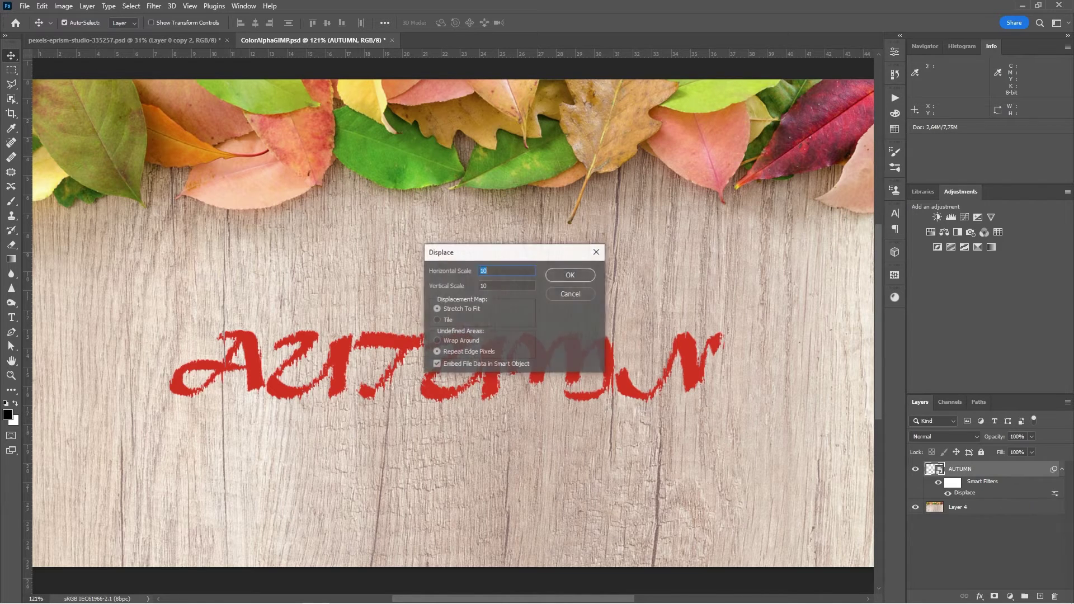
pyautogui.write('5')
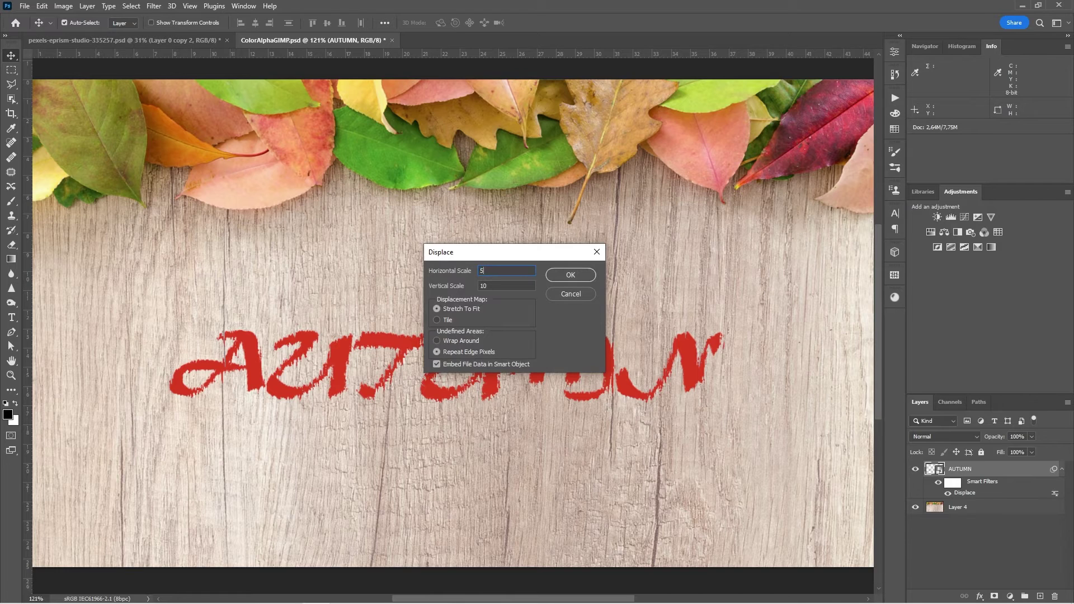
pyautogui.press('Tab')
pyautogui.write('5')
pyautogui.click(571, 274)
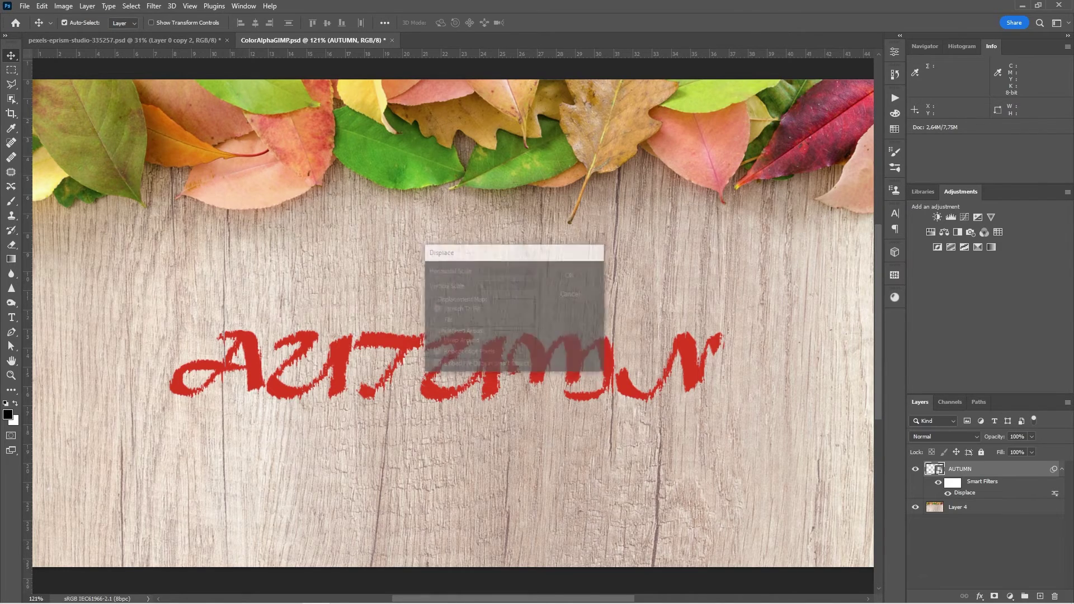
pyautogui.click(715, 172)
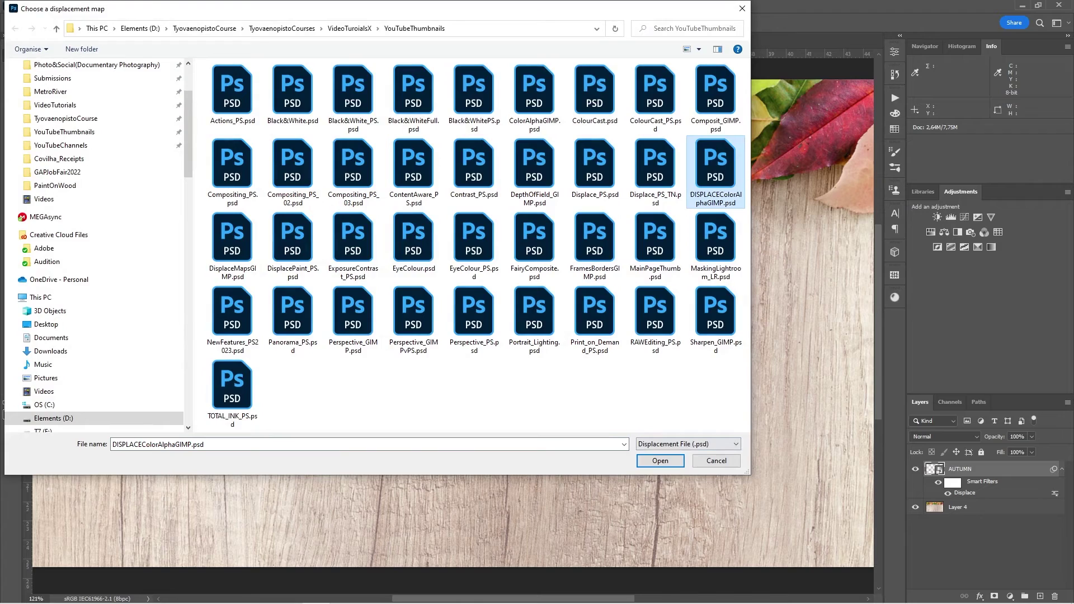
pyautogui.click(659, 460)
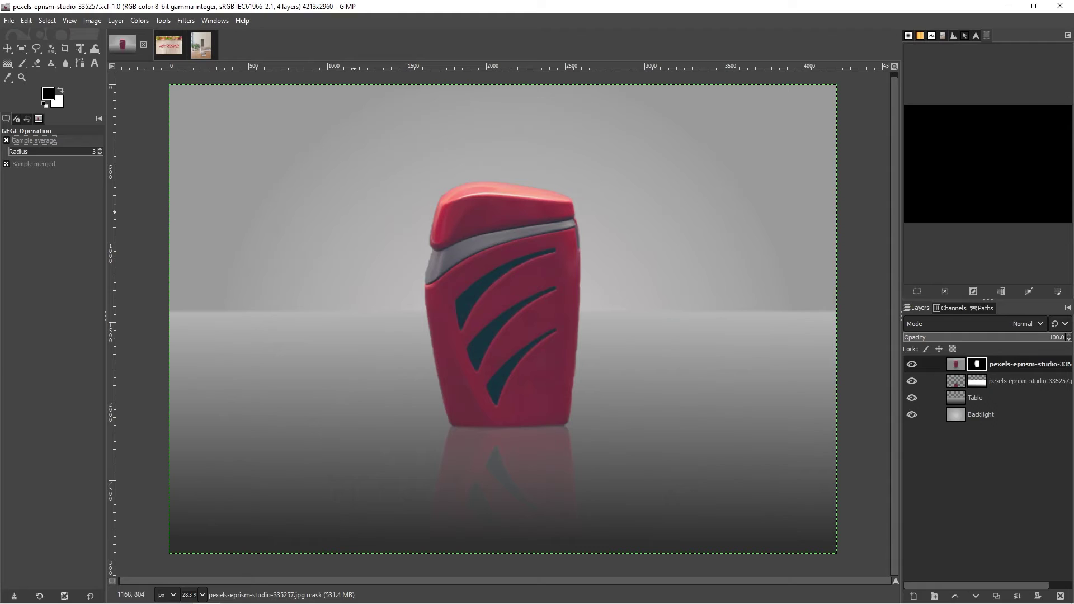
# Delete the existing layer mask from the reflection copy layer
pyautogui.click(976, 380)
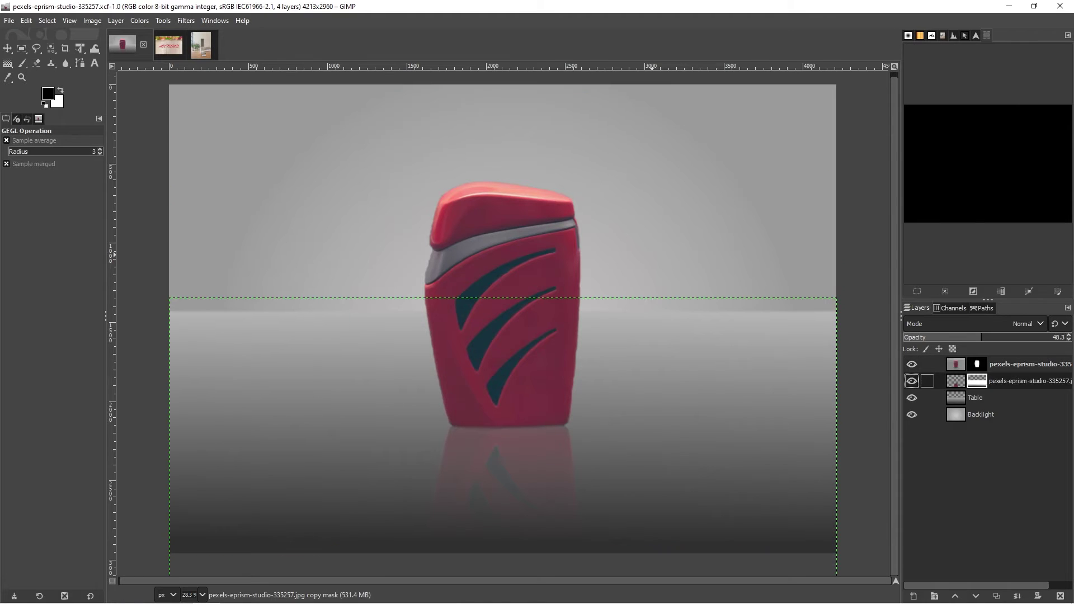
pyautogui.rightClick(976, 381)
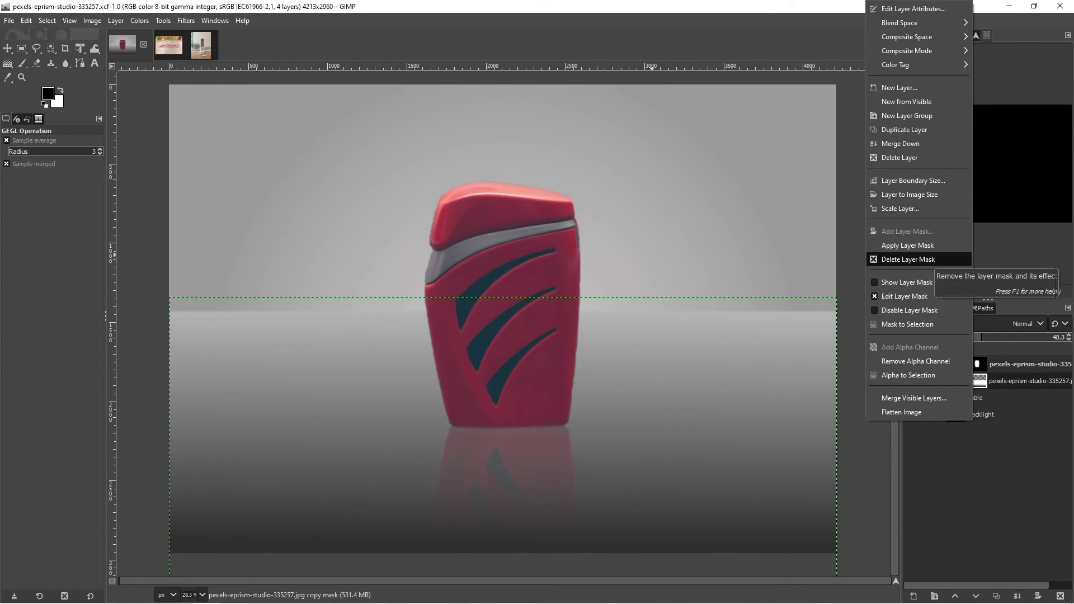
pyautogui.click(908, 259)
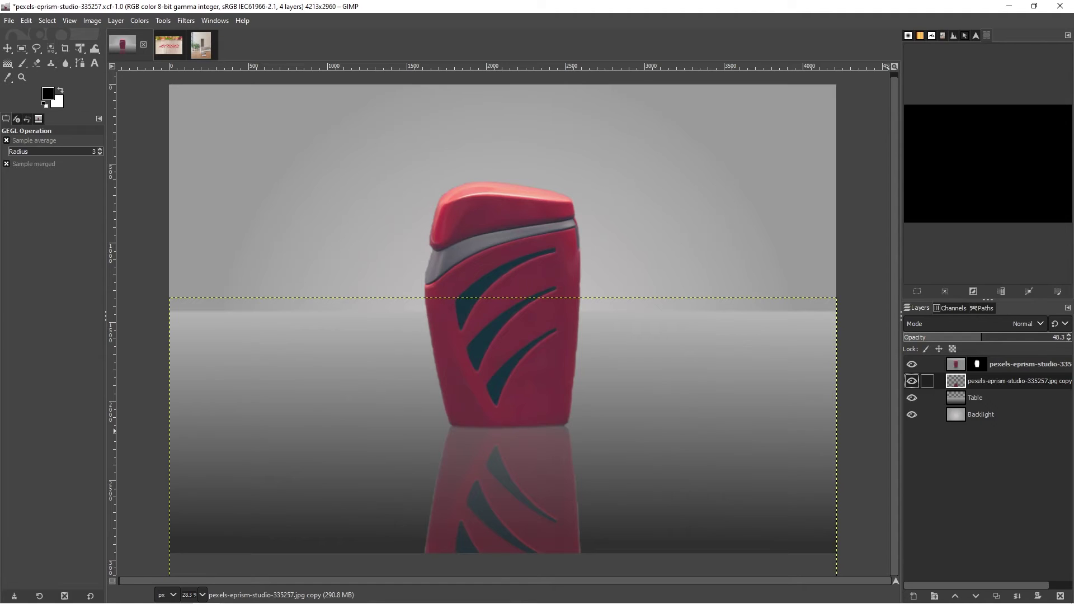
# Add a White (full opacity) layer mask to the reflection layer
pyautogui.click(996, 596)
pyautogui.press('z')
pyautogui.hotkey('ctrl', 'z')
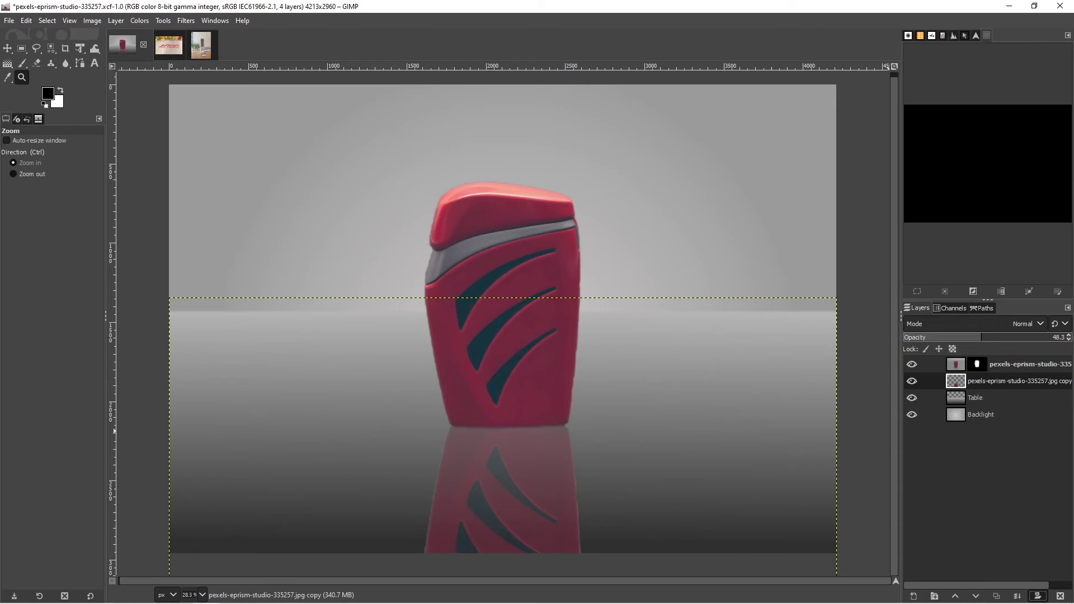
pyautogui.click(1037, 596)
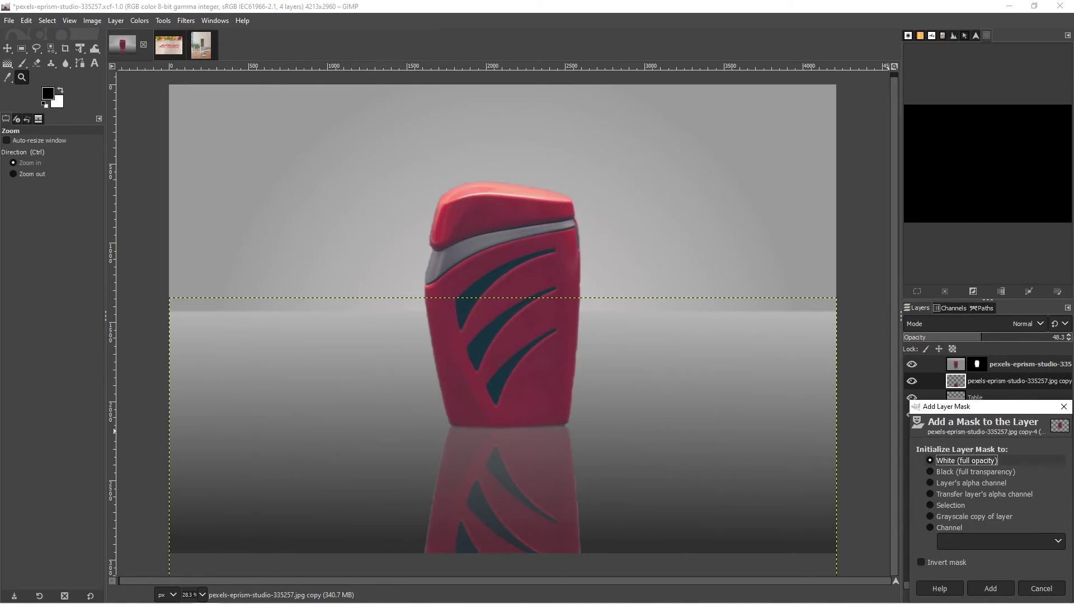
pyautogui.click(990, 589)
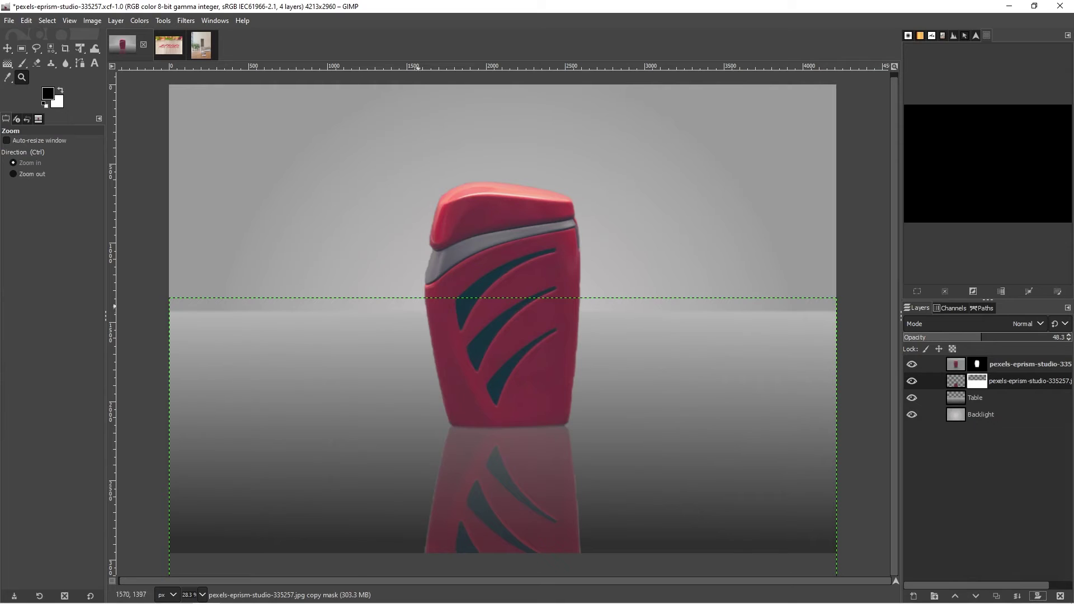
# Zoom in on the bottle's base and reflection, and pick the Gradient paint tool
pyautogui.moveTo(392, 382); pyautogui.dragTo(636, 560)
pyautogui.click(163, 21)
pyautogui.moveTo(185, 21)
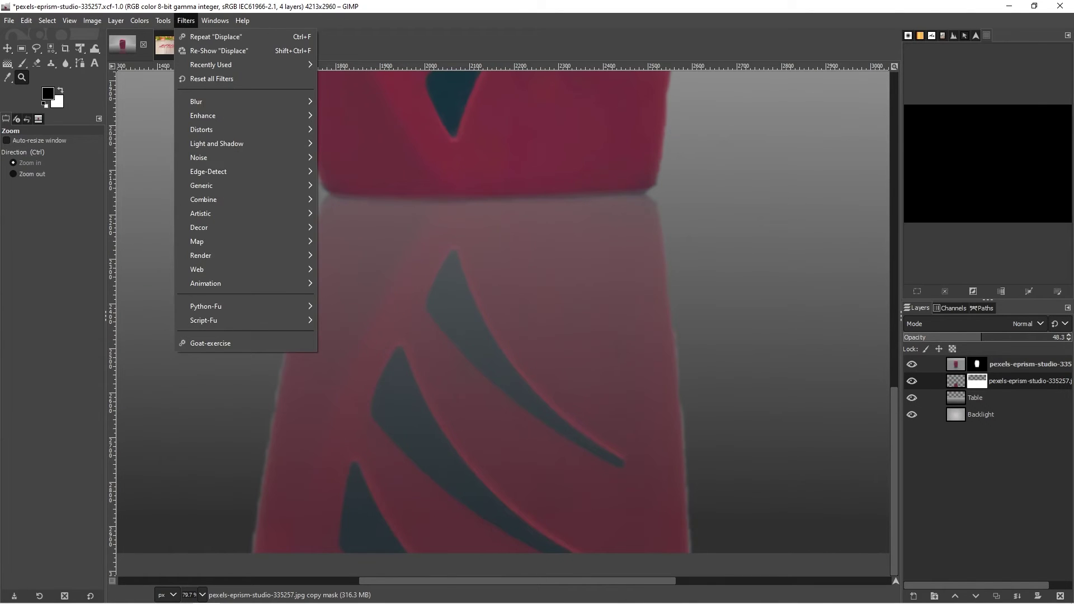
pyautogui.press('Left')
pyautogui.press('Down')
pyautogui.press('Right')
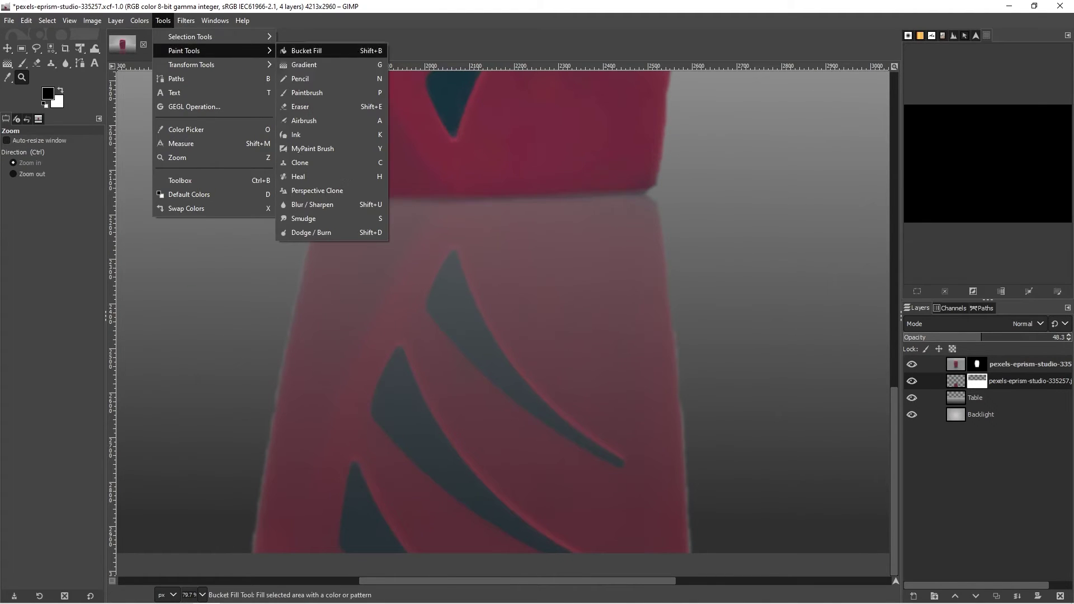
pyautogui.press('Down')
pyautogui.press('Down')
pyautogui.press('Up')
pyautogui.press('Return')
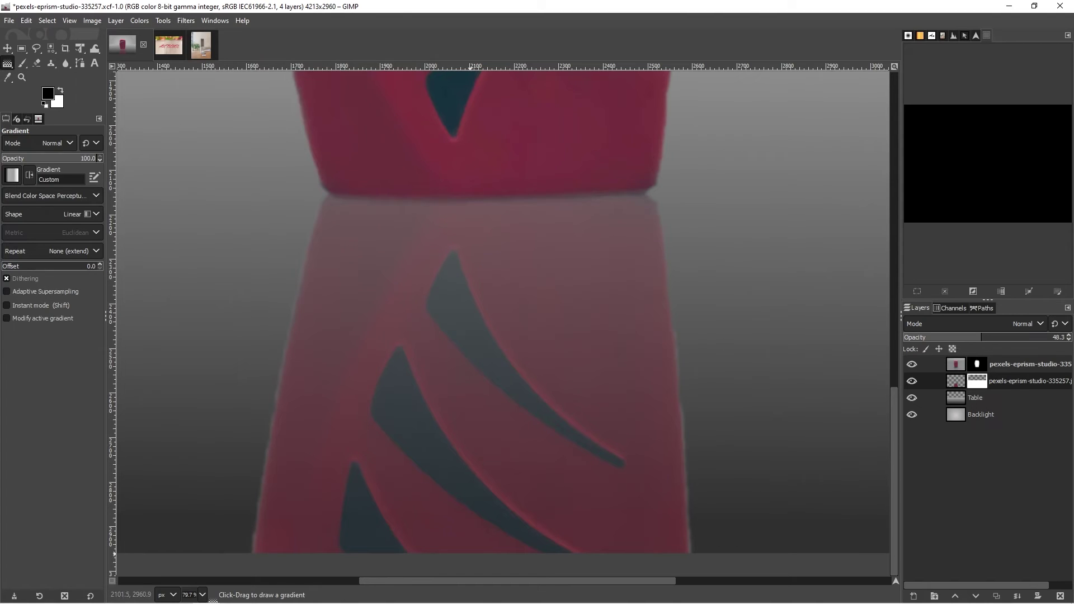
# Draw a vertical gradient on the reflection mask from canvas bottom to bottle base, adjusting its stops
pyautogui.moveTo(472, 557); pyautogui.dragTo(474, 168)
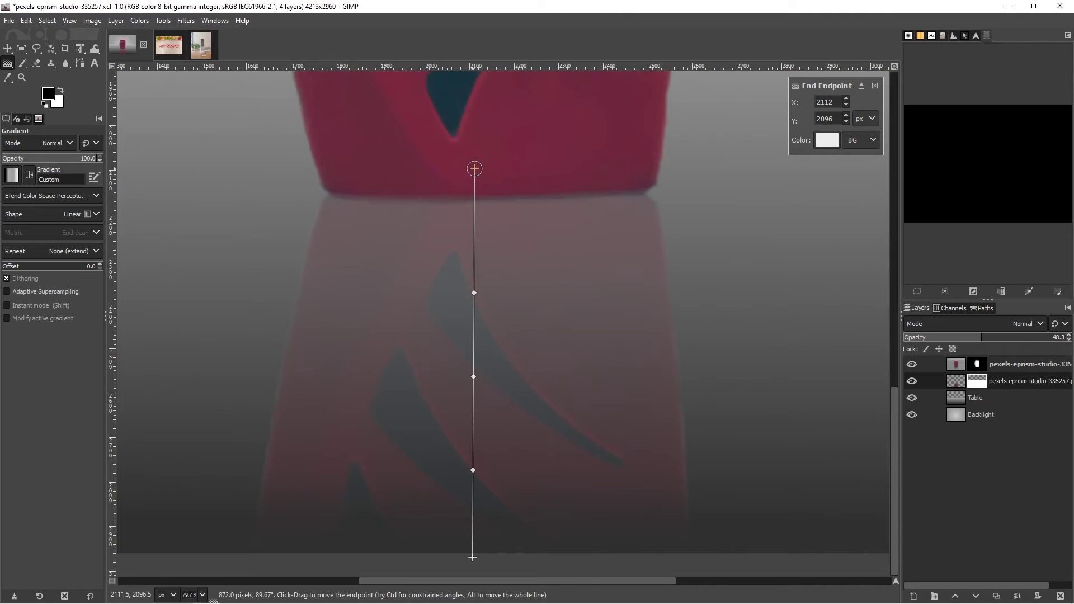
pyautogui.moveTo(473, 470); pyautogui.dragTo(473, 430)
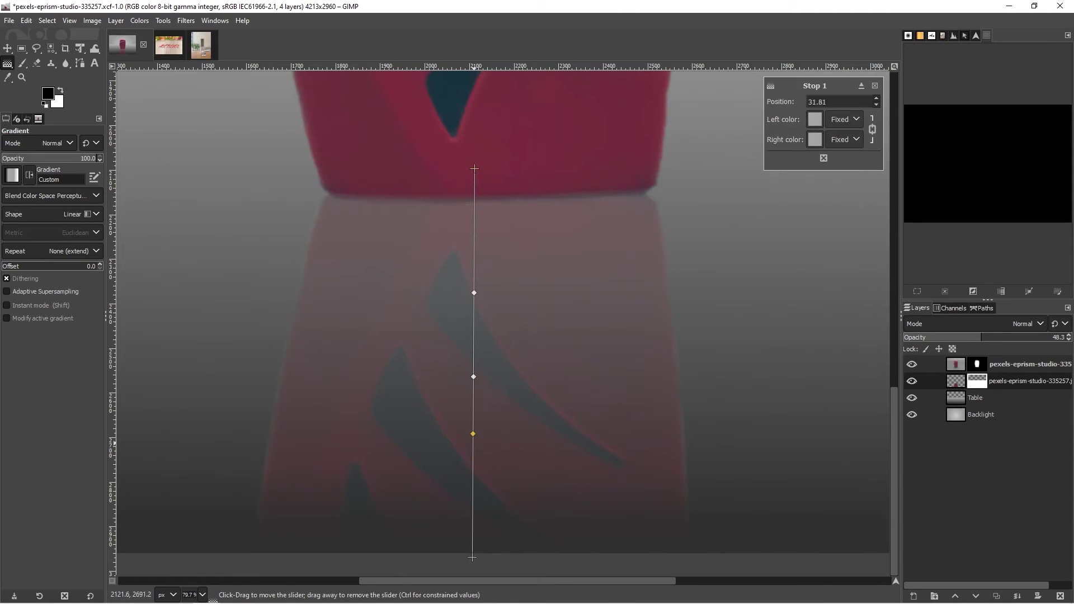
pyautogui.moveTo(473, 376); pyautogui.dragTo(473, 345)
pyautogui.moveTo(474, 292)
pyautogui.mouseDown()
pyautogui.moveTo(474, 237)
pyautogui.moveTo(474, 288)
pyautogui.mouseUp()
pyautogui.moveTo(473, 345); pyautogui.dragTo(474, 340)
pyautogui.moveTo(473, 430); pyautogui.dragTo(474, 396)
pyautogui.moveTo(472, 557)
pyautogui.mouseDown()
pyautogui.moveTo(476, 512)
pyautogui.moveTo(475, 538)
pyautogui.mouseUp()
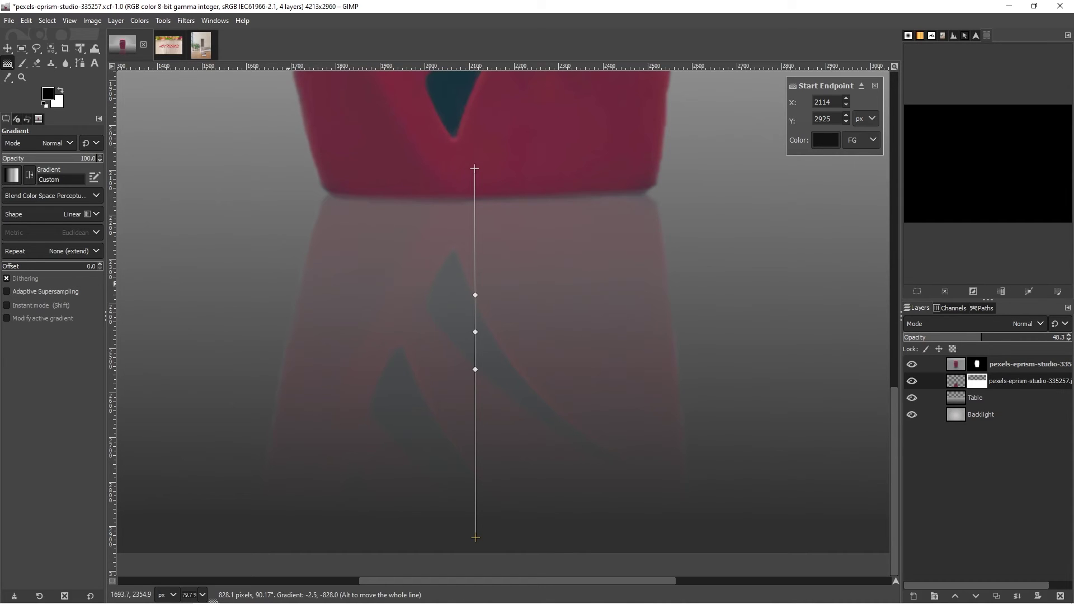
pyautogui.click(498, 328)
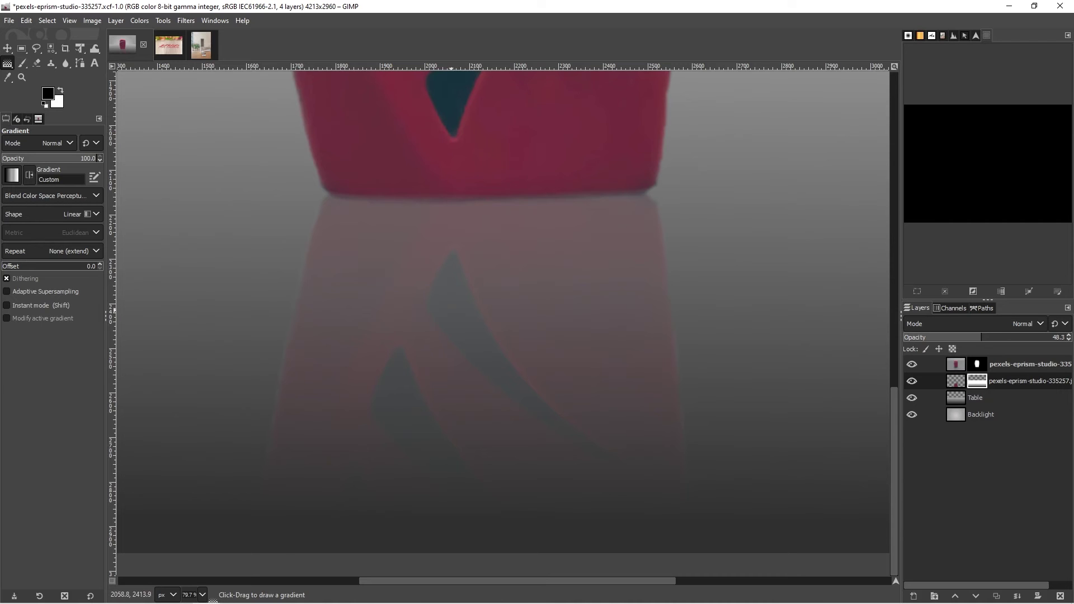
# Switch to Photoshop and open the pexels-eprism-studio-335257.psd document
pyautogui.hotkey('alt', 'Tab')
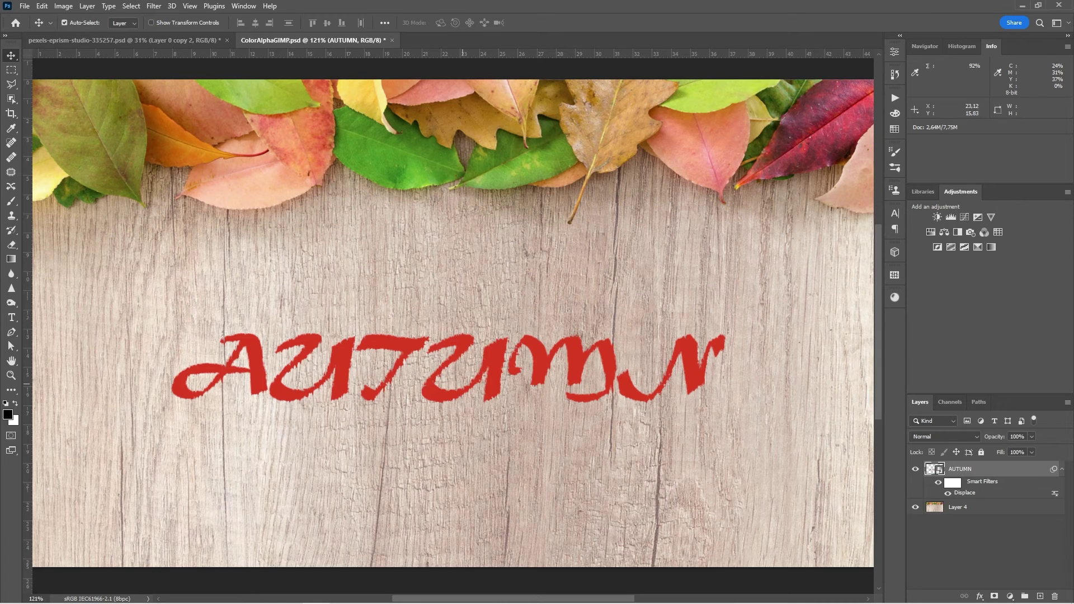
pyautogui.click(143, 40)
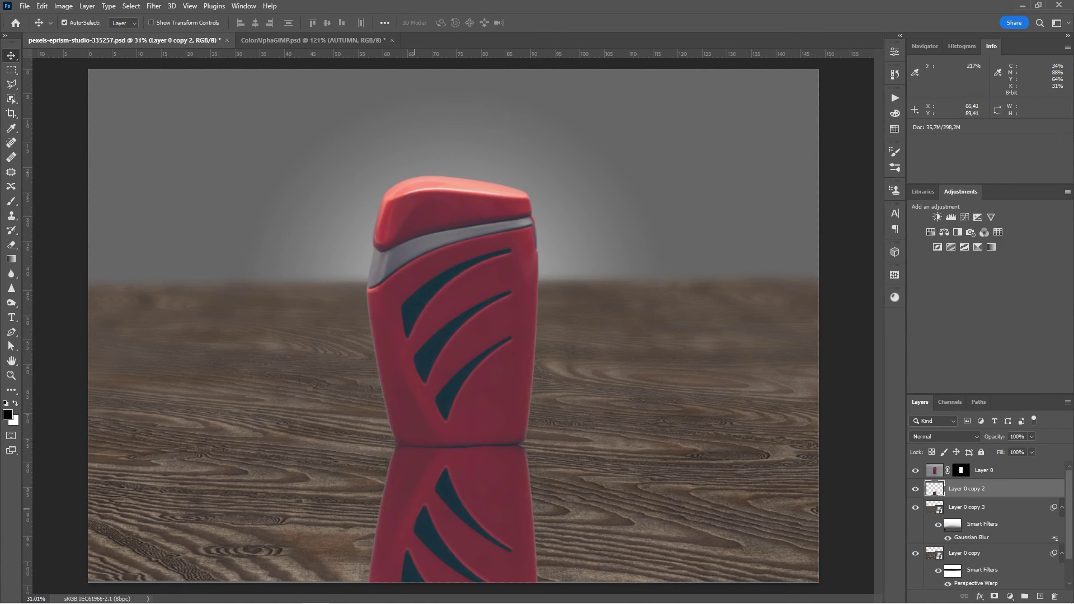
# Add a white layer mask to Layer 0 copy 2 and draw a downward gradient from the bottle base
pyautogui.press('g')
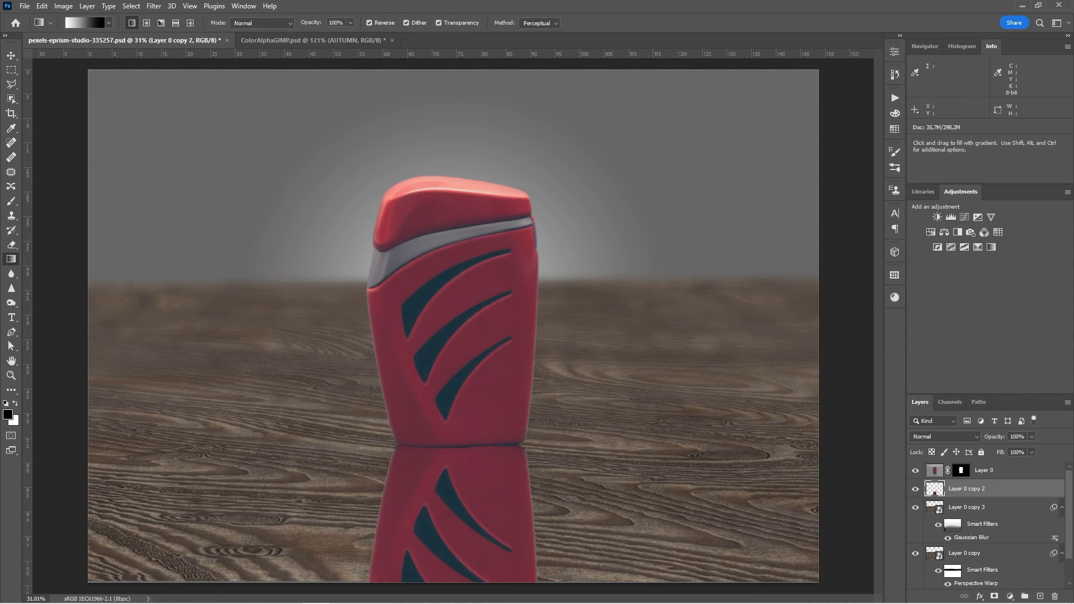
pyautogui.click(994, 596)
pyautogui.moveTo(467, 419); pyautogui.dragTo(466, 583)
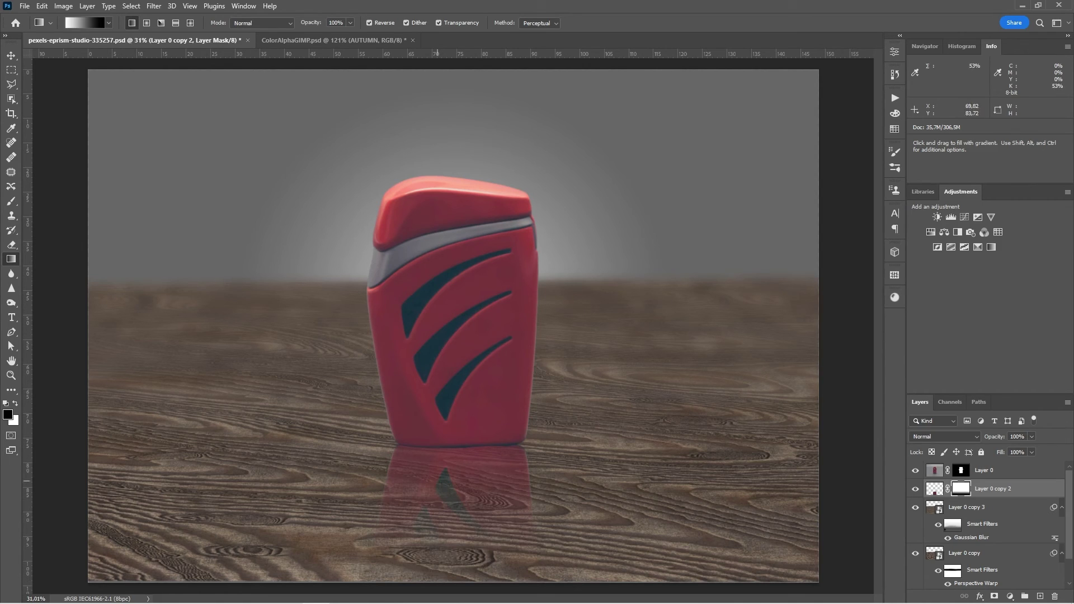
# Redraw the mask gradient from the bottle base toward the canvas bottom until the reflection fades well
pyautogui.moveTo(463, 407); pyautogui.dragTo(461, 593)
pyautogui.moveTo(455, 438); pyautogui.dragTo(461, 540)
pyautogui.moveTo(469, 423); pyautogui.dragTo(467, 573)
pyautogui.moveTo(442, 447); pyautogui.dragTo(441, 587)
pyautogui.moveTo(497, 439); pyautogui.dragTo(511, 582)
pyautogui.moveTo(462, 450); pyautogui.dragTo(465, 593)
pyautogui.moveTo(470, 480); pyautogui.dragTo(469, 602)
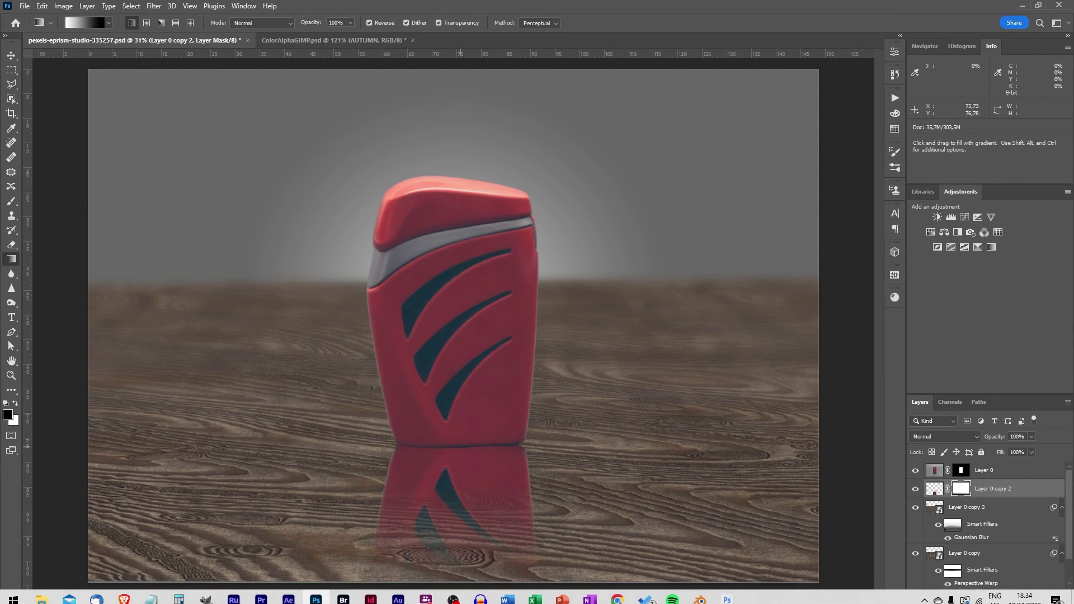
pyautogui.moveTo(460, 459); pyautogui.dragTo(459, 560)
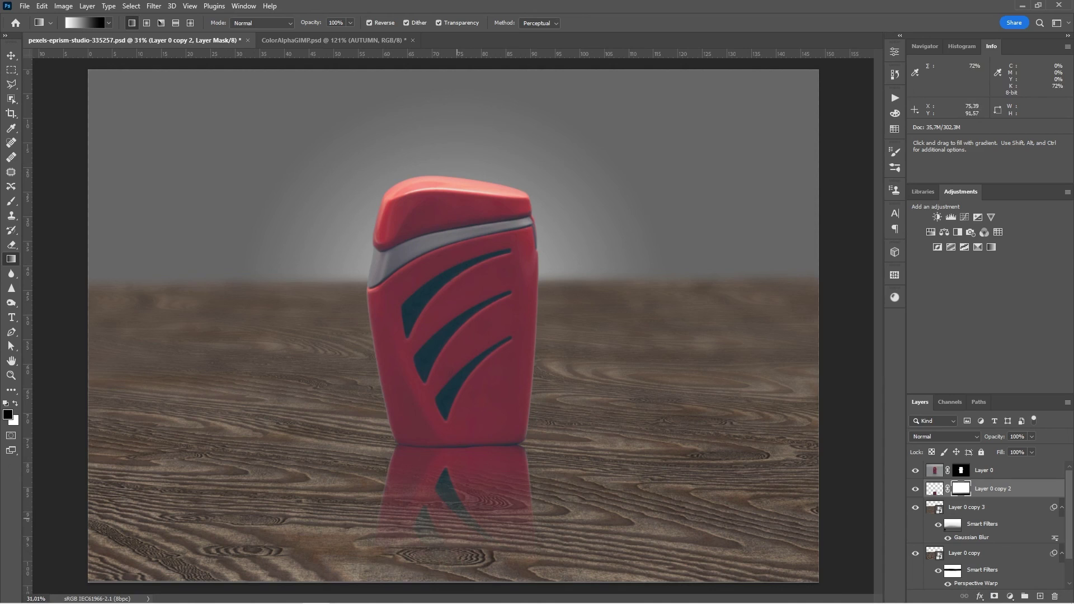